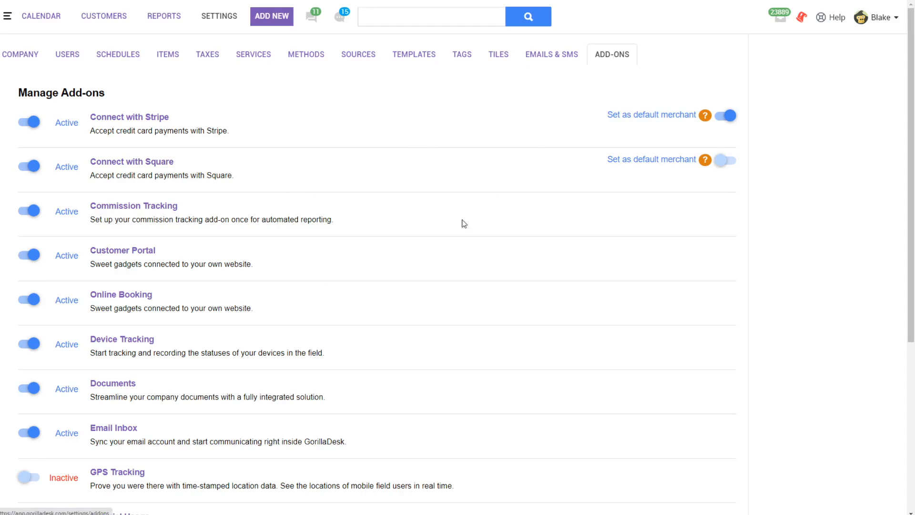
# Open the Customer Portal add-on and review its website installation code and the link codes for specific portal tabs
pyautogui.scroll(-5, 400, 284)
pyautogui.scroll(3, 345, 248)
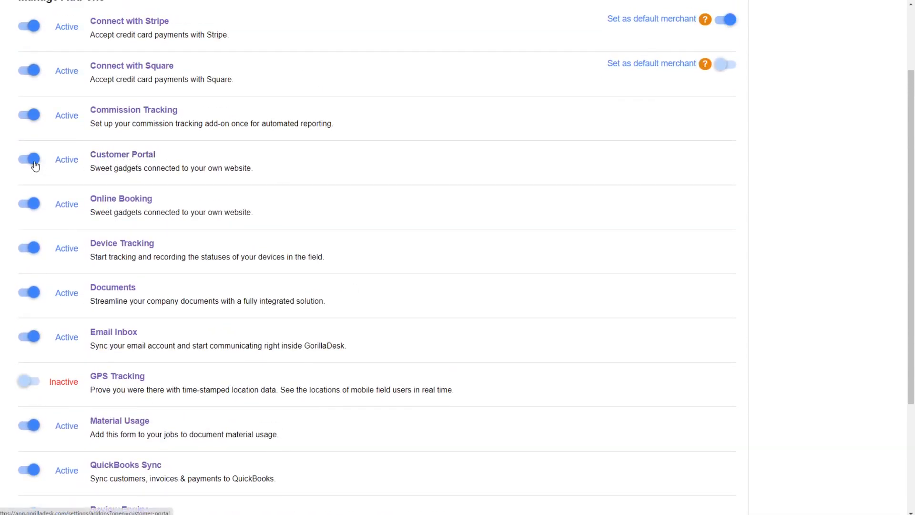
pyautogui.click(145, 167)
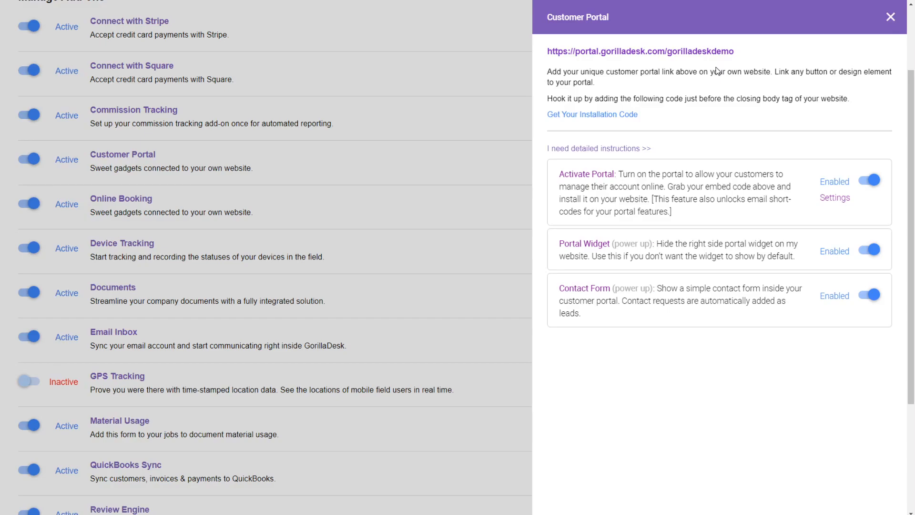
pyautogui.click(629, 116)
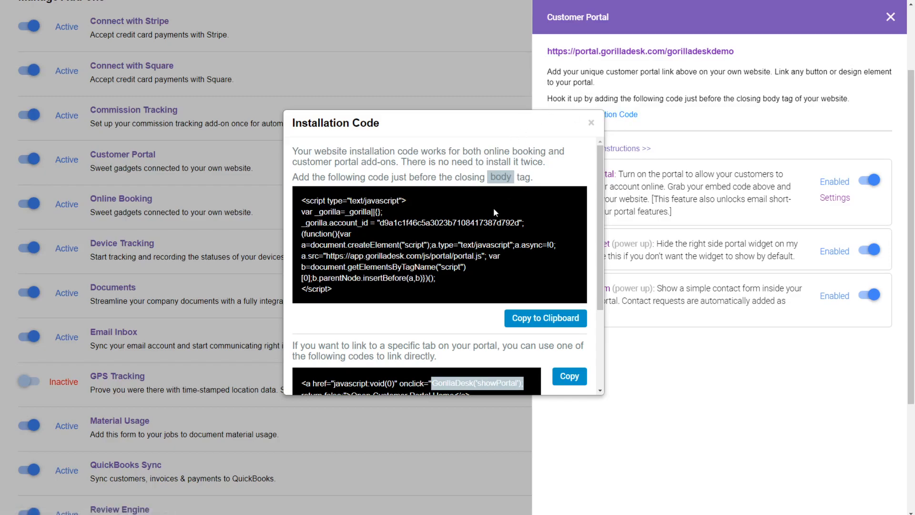
pyautogui.scroll(-1, 493, 211)
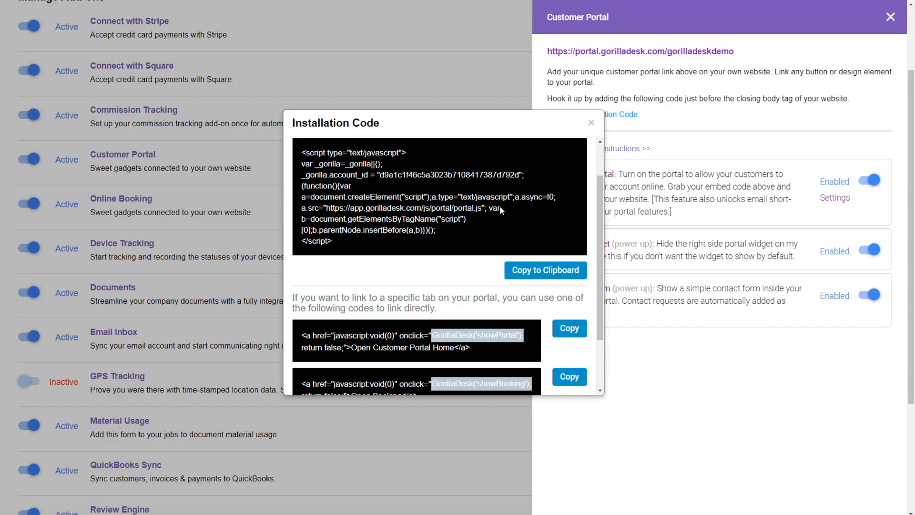
pyautogui.scroll(-3, 501, 205)
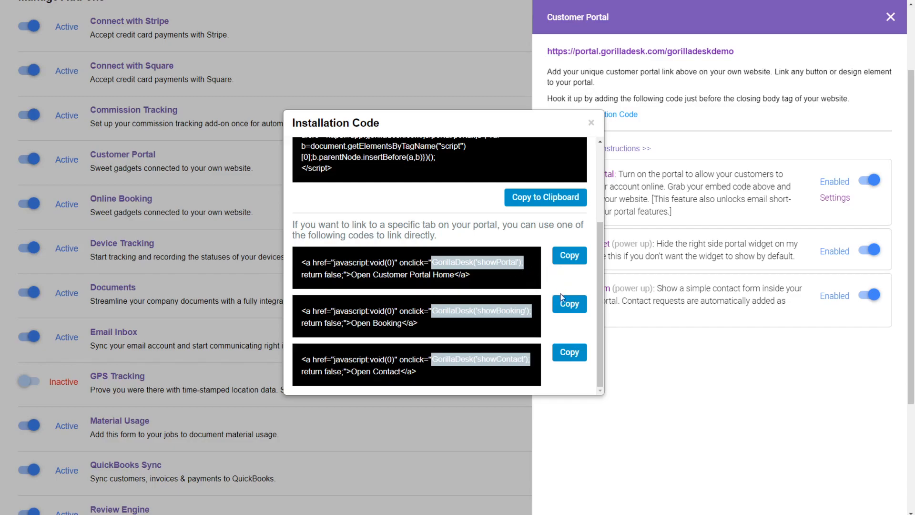
pyautogui.click(591, 123)
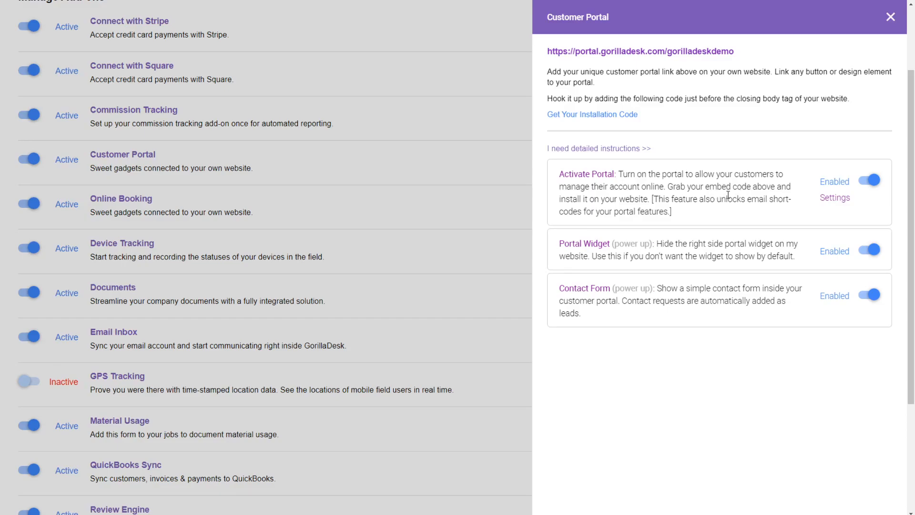
# Review the customer permissions in the Activate Portal settings, and close the Customer Portal add-on without changes
pyautogui.click(837, 200)
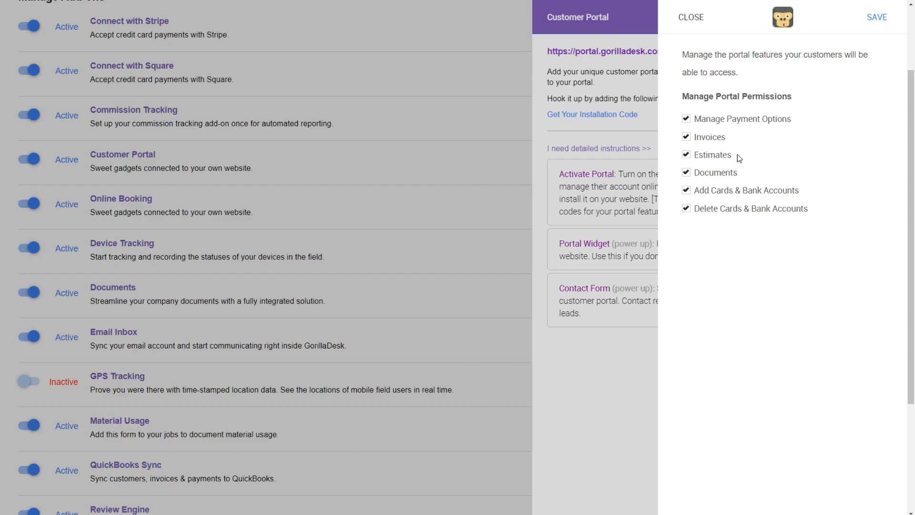
pyautogui.click(693, 18)
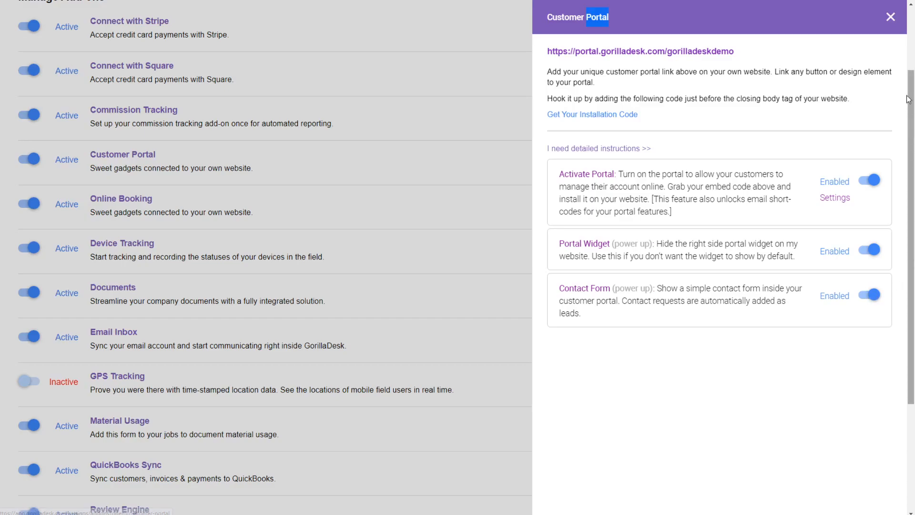
pyautogui.click(891, 17)
pyautogui.scroll(3, 653, 219)
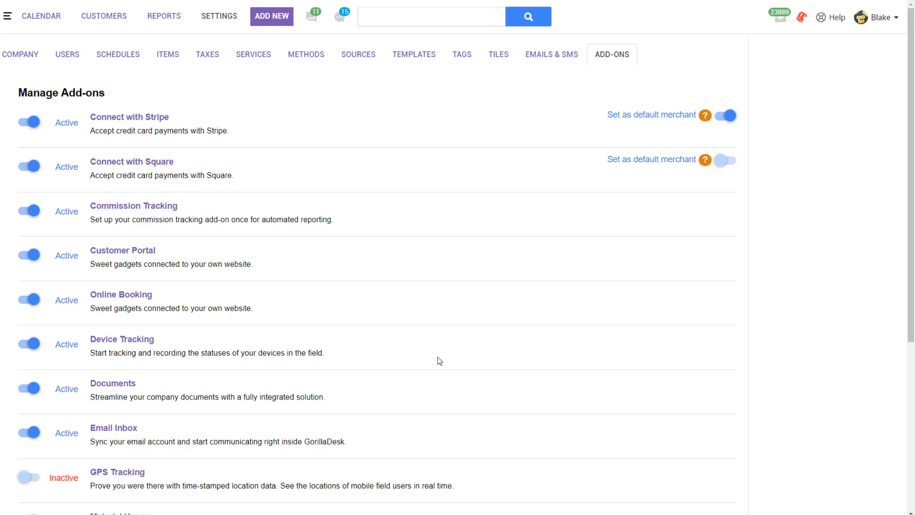
# Open the Invoice system email template with its live preview and find the online payment link in the body
pyautogui.click(234, 26)
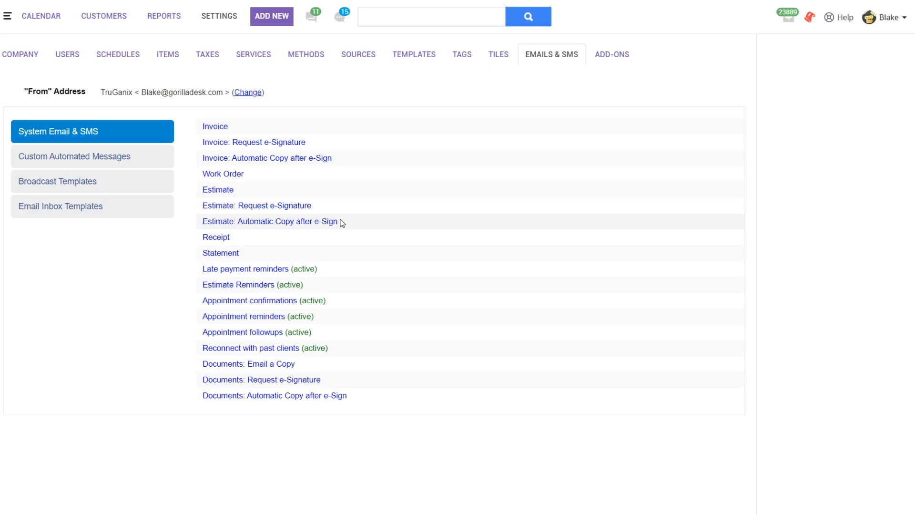
pyautogui.click(218, 127)
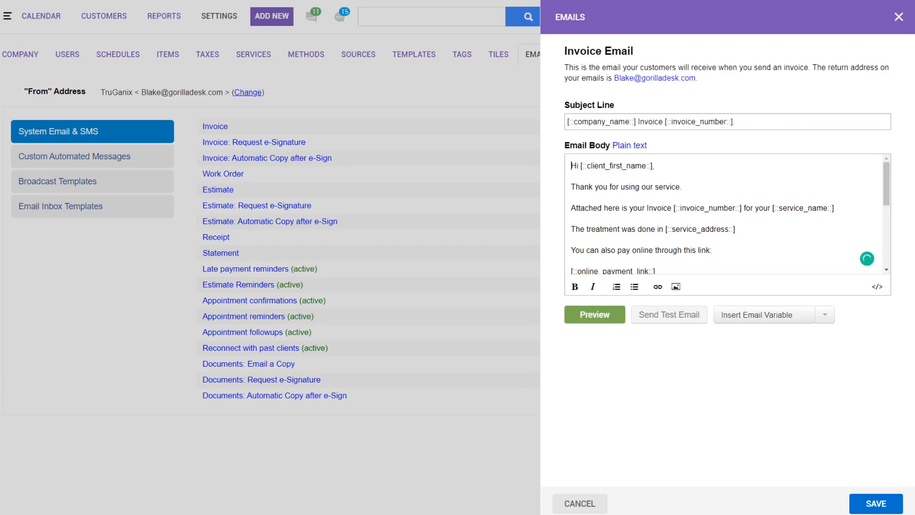
pyautogui.click(596, 315)
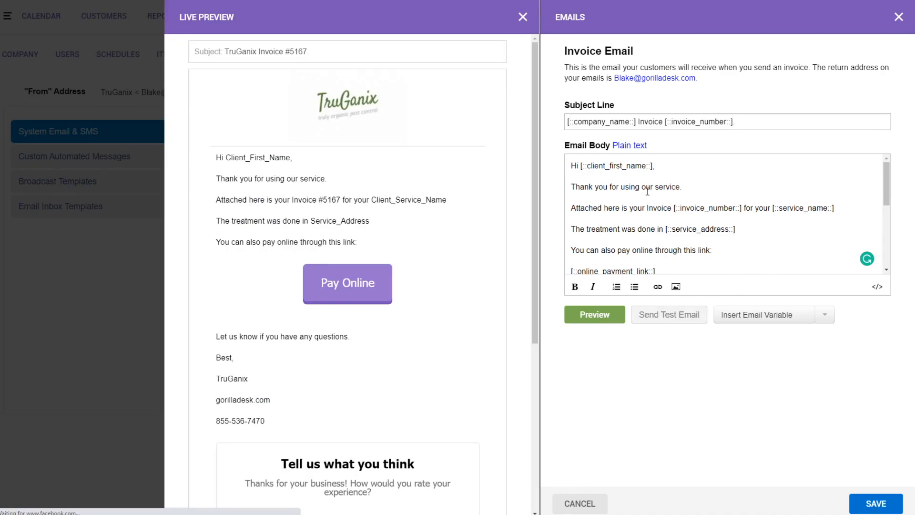
pyautogui.scroll(-5, 648, 188)
pyautogui.scroll(-5, 365, 273)
pyautogui.scroll(4, 365, 273)
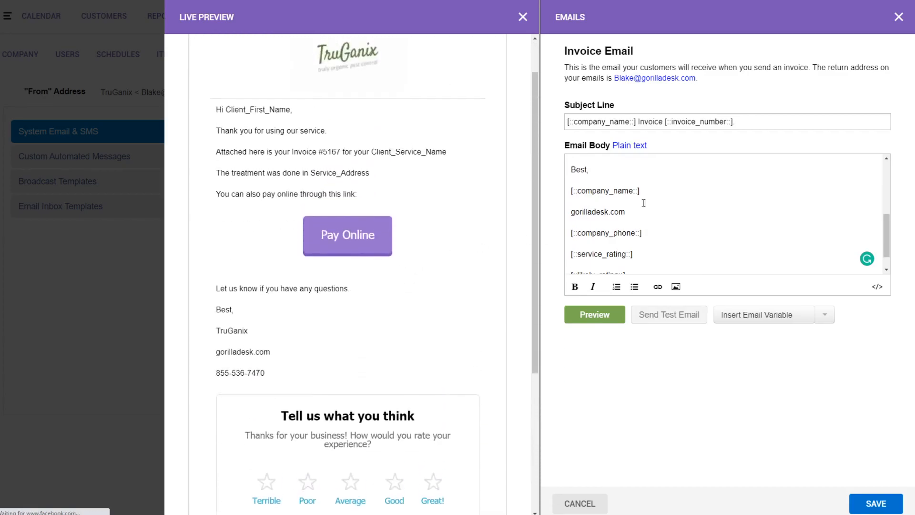
pyautogui.scroll(1, 676, 187)
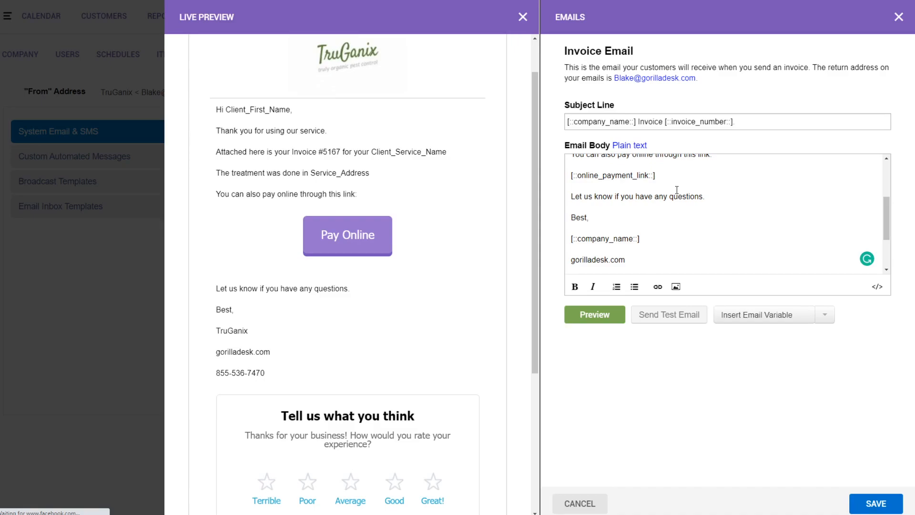
# Add a line below the online payment link in the Invoice email body and insert the Portal Button variable there
pyautogui.click(660, 173)
pyautogui.press('Return')
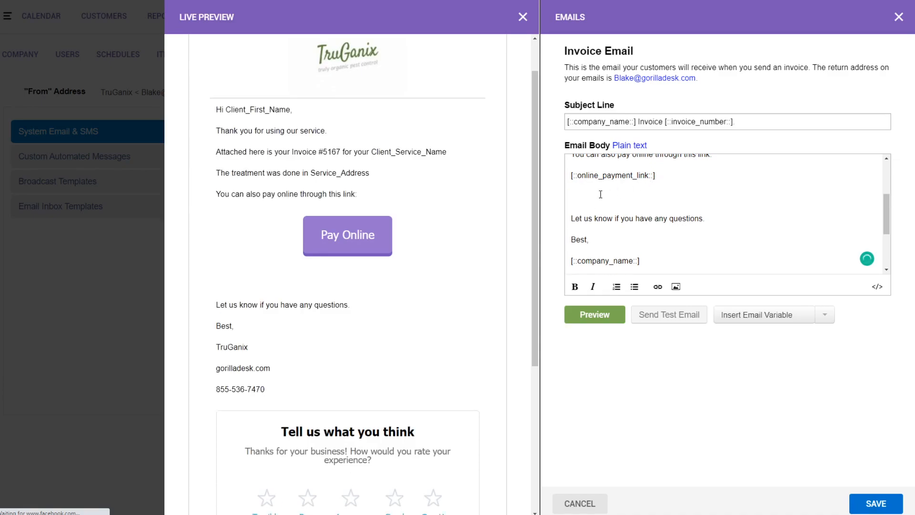
pyautogui.click(825, 316)
pyautogui.scroll(-1, 816, 328)
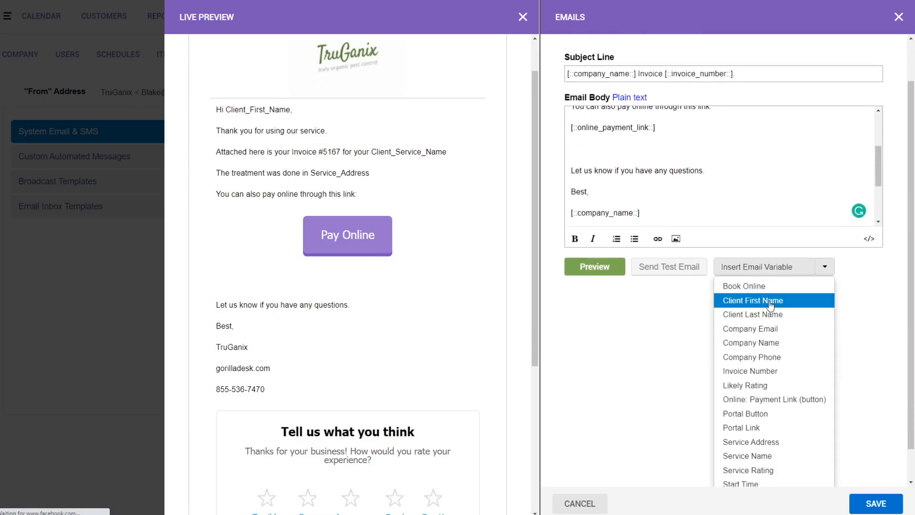
pyautogui.click(746, 414)
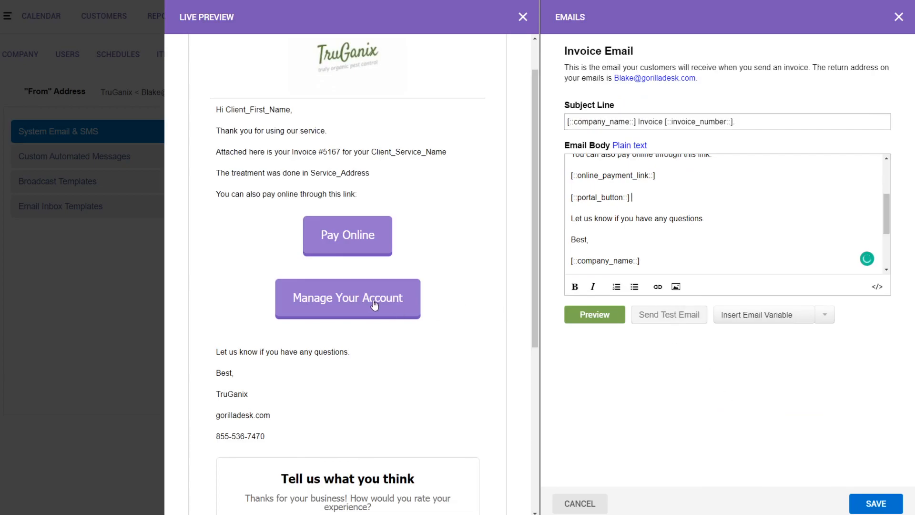
# Try the Portal Link variable after the portal button in the Invoice email body, and delete it again
pyautogui.click(826, 319)
pyautogui.scroll(-2, 774, 378)
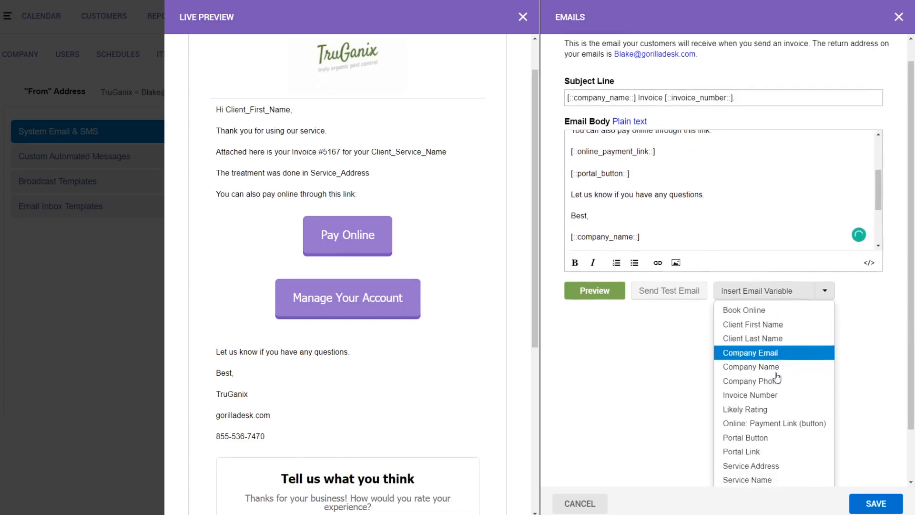
pyautogui.click(742, 391)
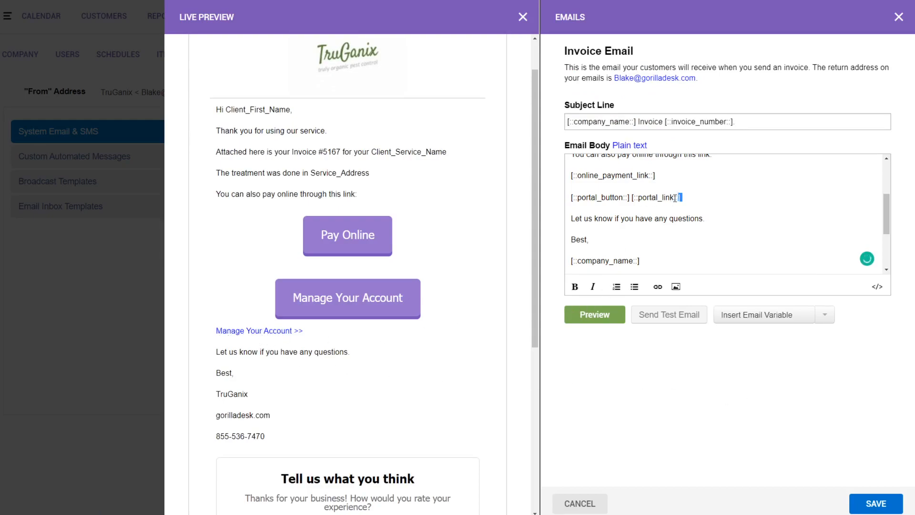
pyautogui.moveTo(632, 198); pyautogui.dragTo(685, 197)
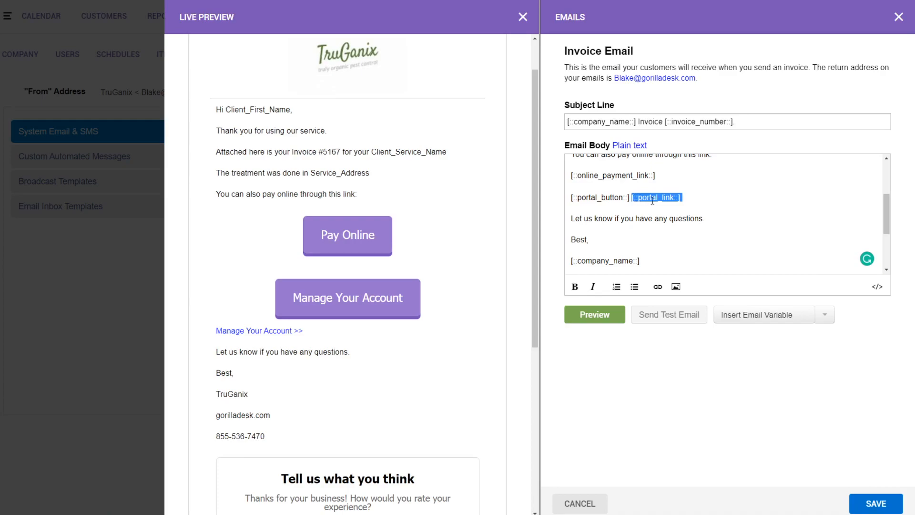
pyautogui.press('BackSpace')
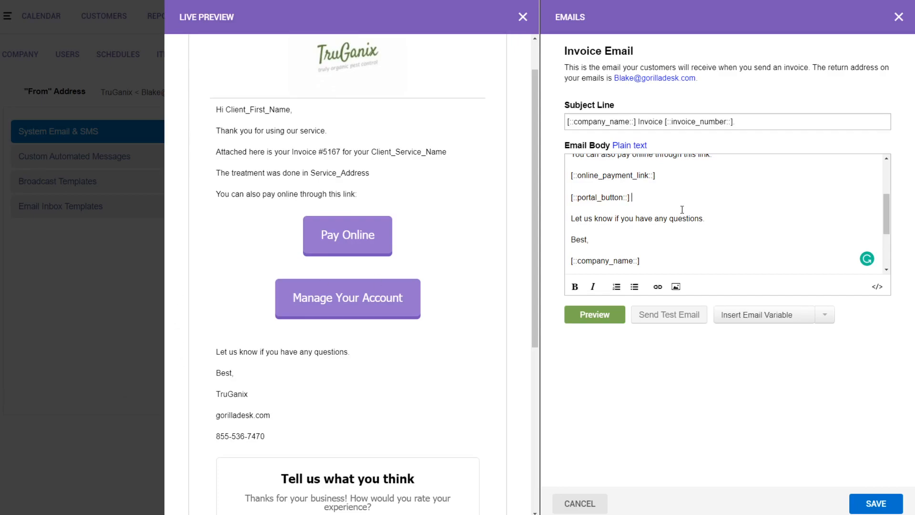
# Delete and reinsert the Portal Button variable below the online payment link, then save and close the Invoice email template
pyautogui.moveTo(632, 196); pyautogui.dragTo(570, 197)
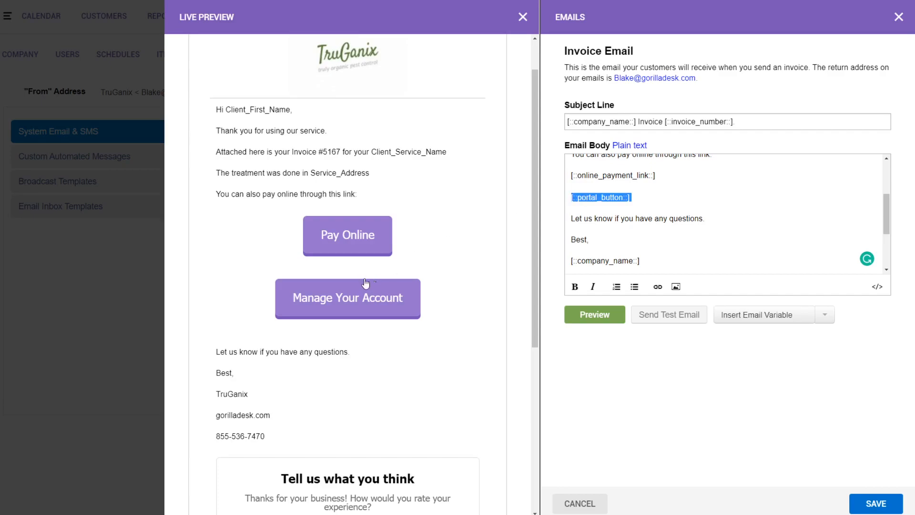
pyautogui.press('BackSpace')
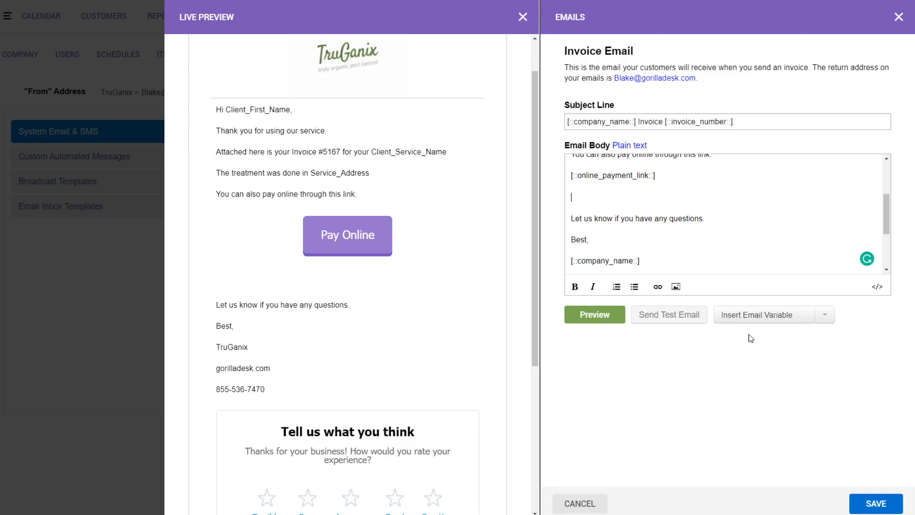
pyautogui.click(763, 315)
pyautogui.scroll(-1, 802, 392)
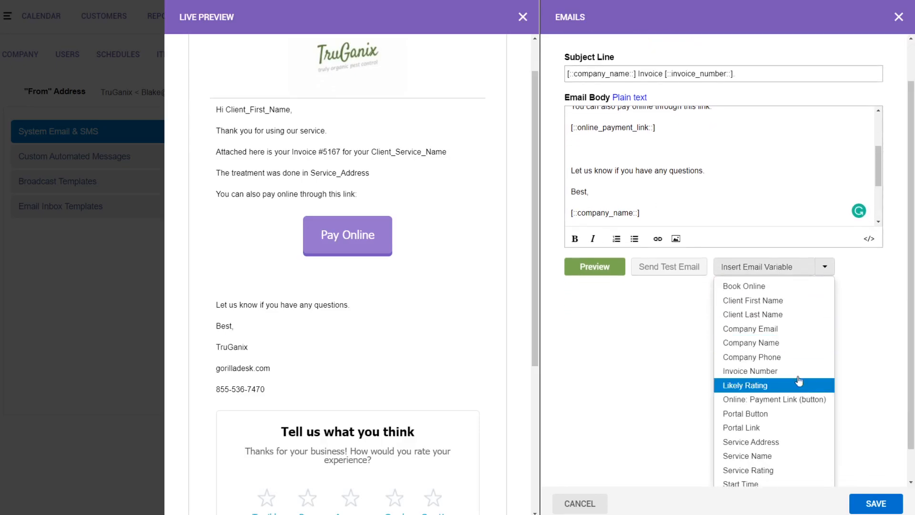
pyautogui.click(779, 414)
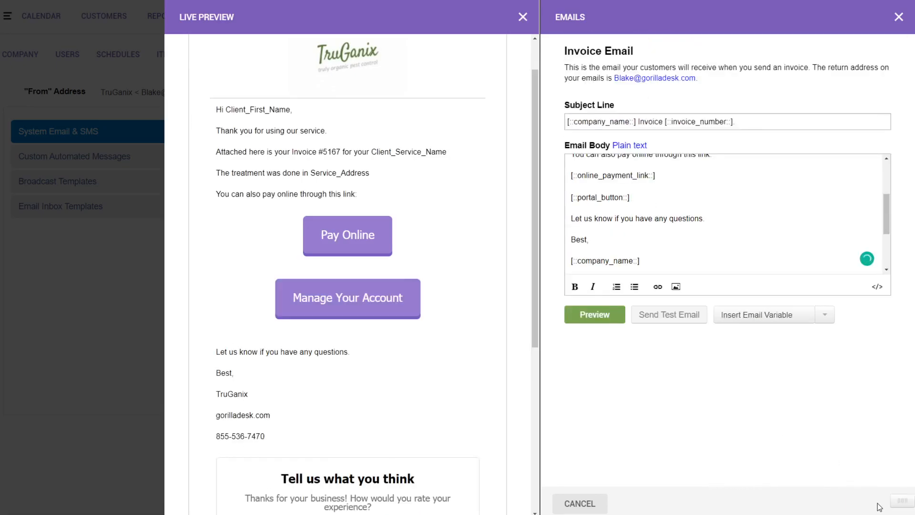
pyautogui.click(522, 18)
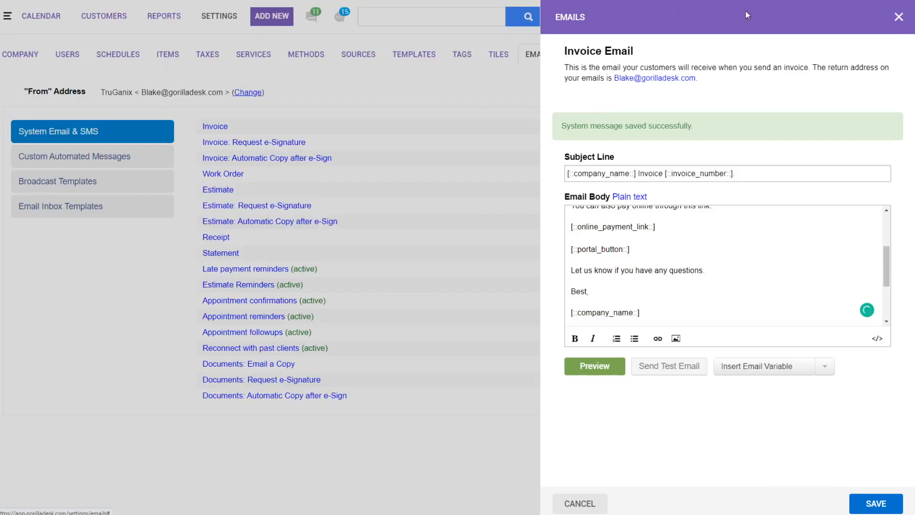
pyautogui.click(898, 18)
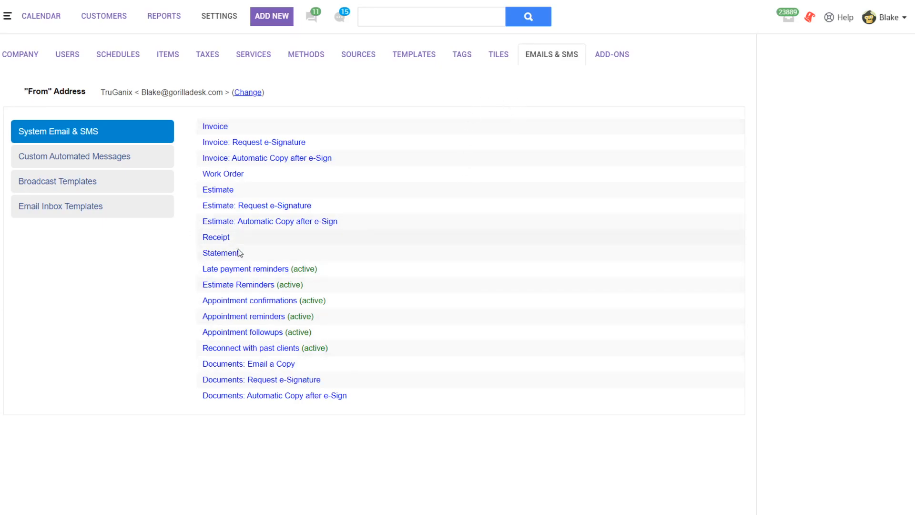
# Insert the Portal Button variable below the review request in the Receipt email template using the live preview, and close the template
pyautogui.click(220, 240)
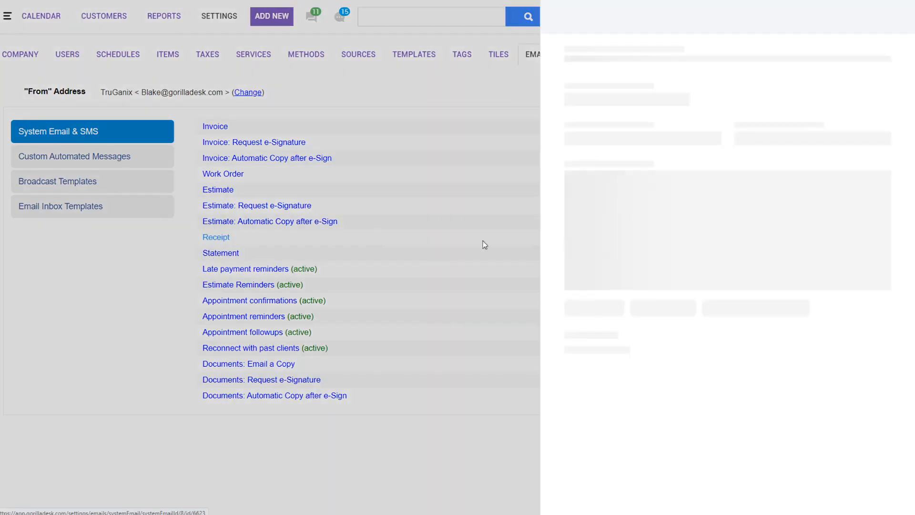
pyautogui.click(592, 313)
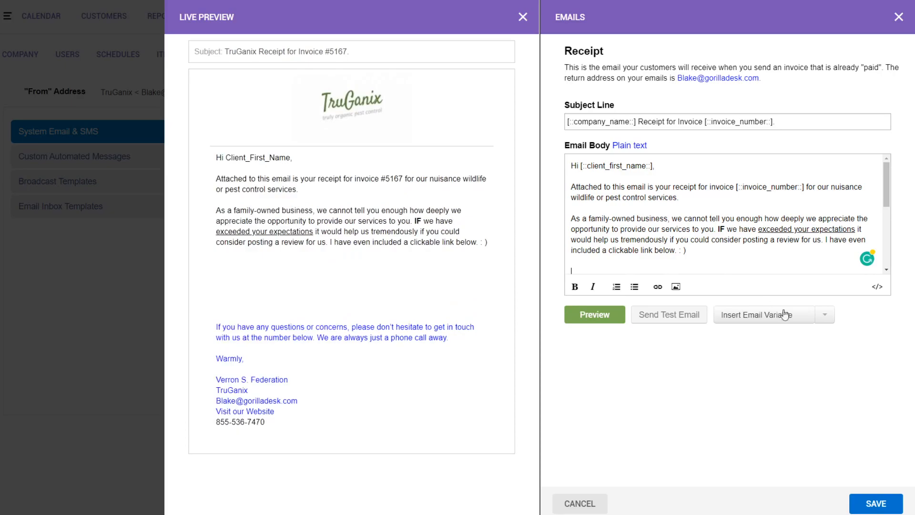
pyautogui.click(825, 318)
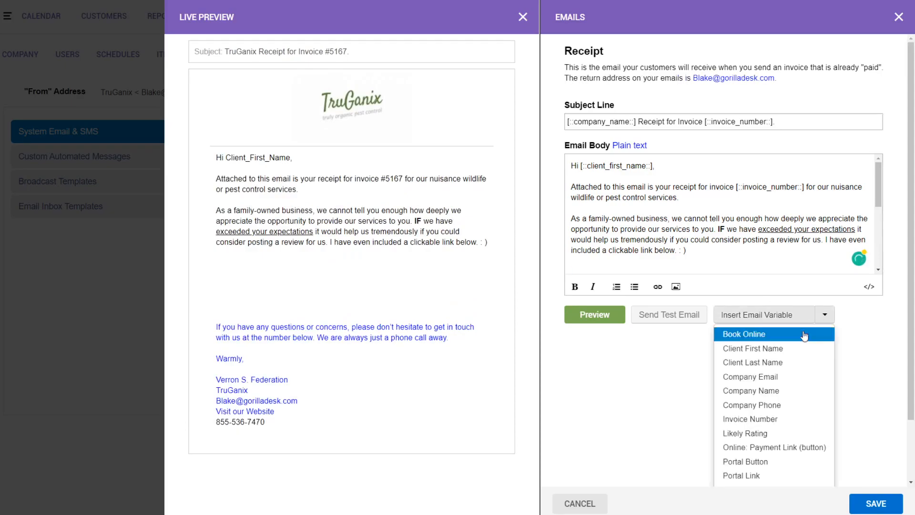
pyautogui.scroll(-2, 800, 369)
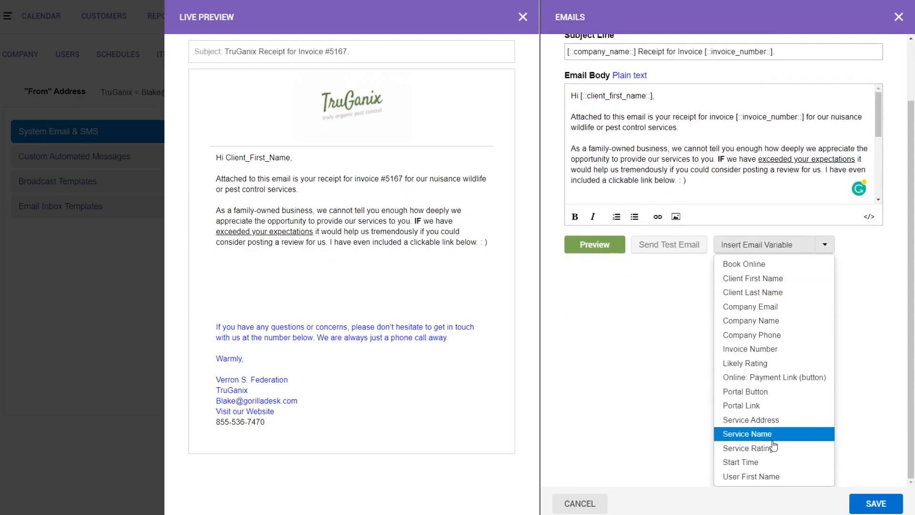
pyautogui.click(760, 391)
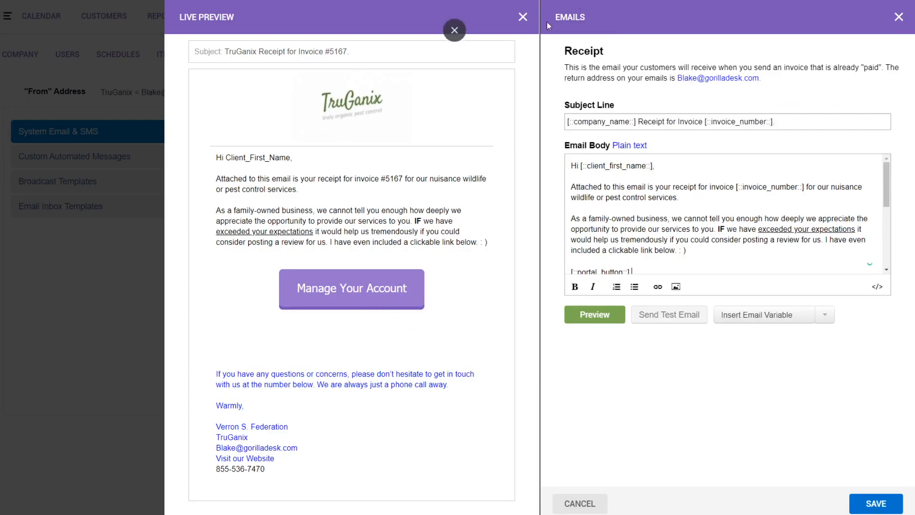
pyautogui.click(899, 18)
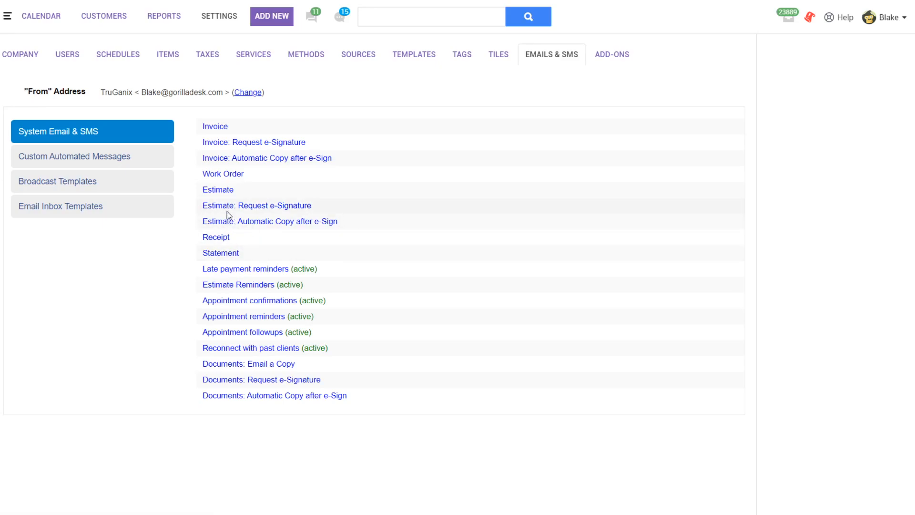
# Open the first customer's record, review the portal access options and login credentials form, and close them without saving
pyautogui.click(117, 14)
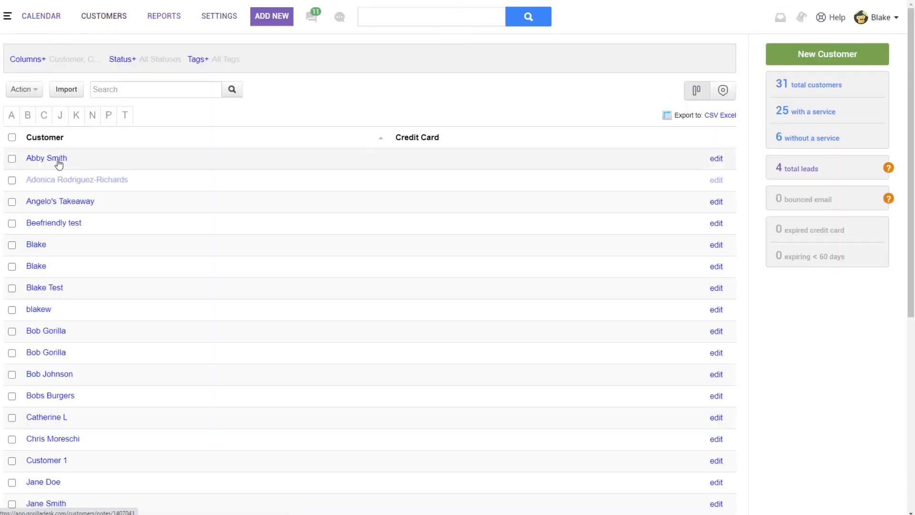
pyautogui.click(57, 162)
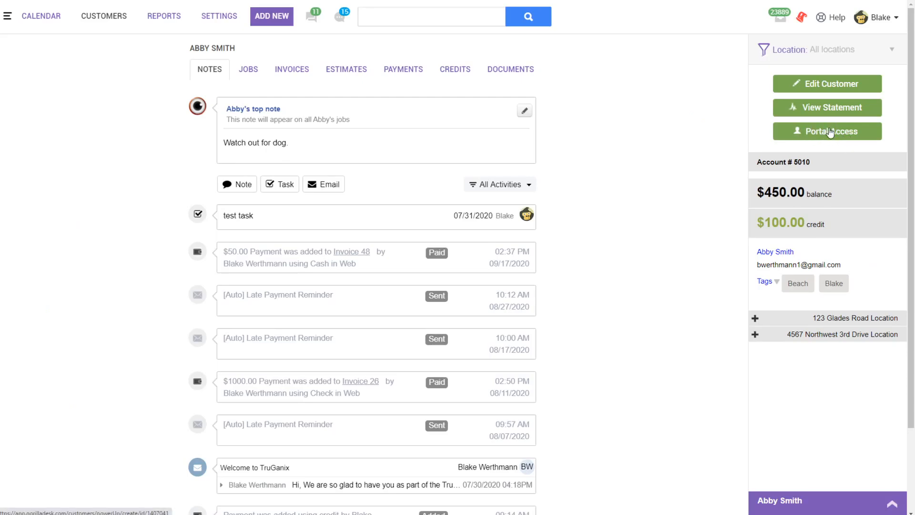
pyautogui.click(829, 132)
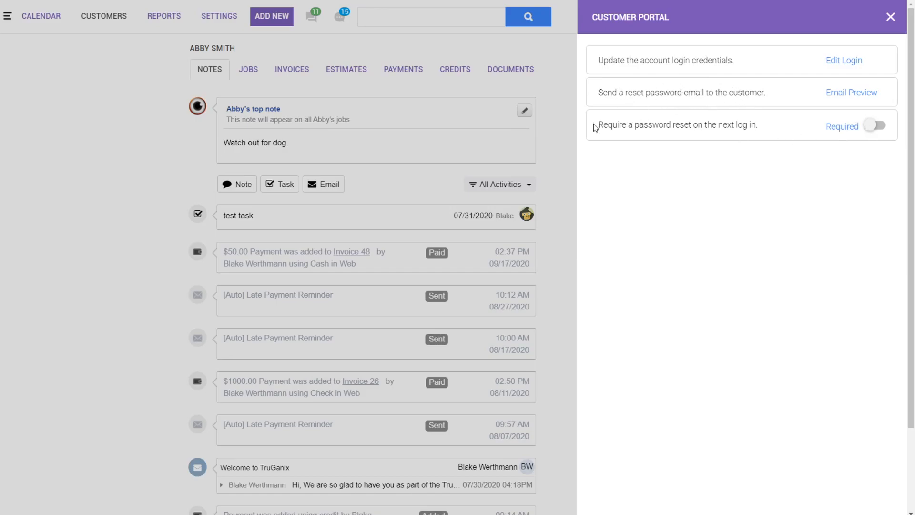
pyautogui.click(836, 63)
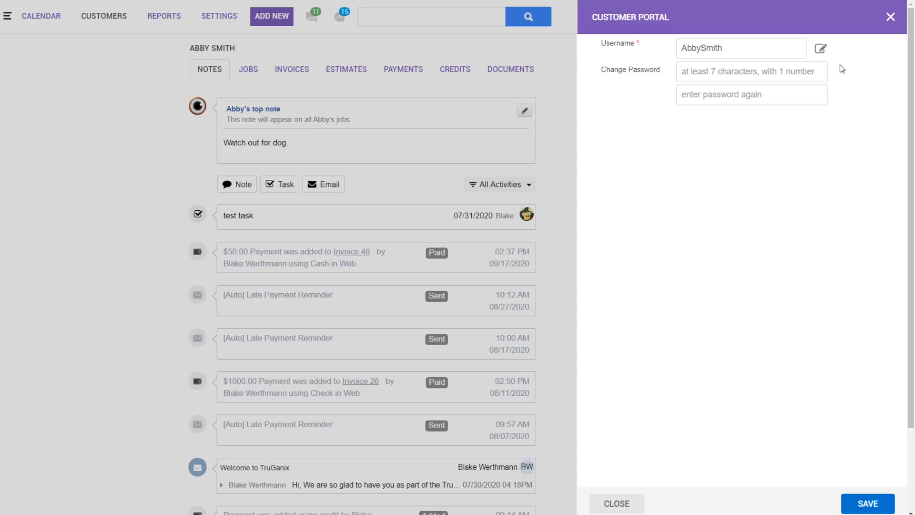
pyautogui.click(890, 17)
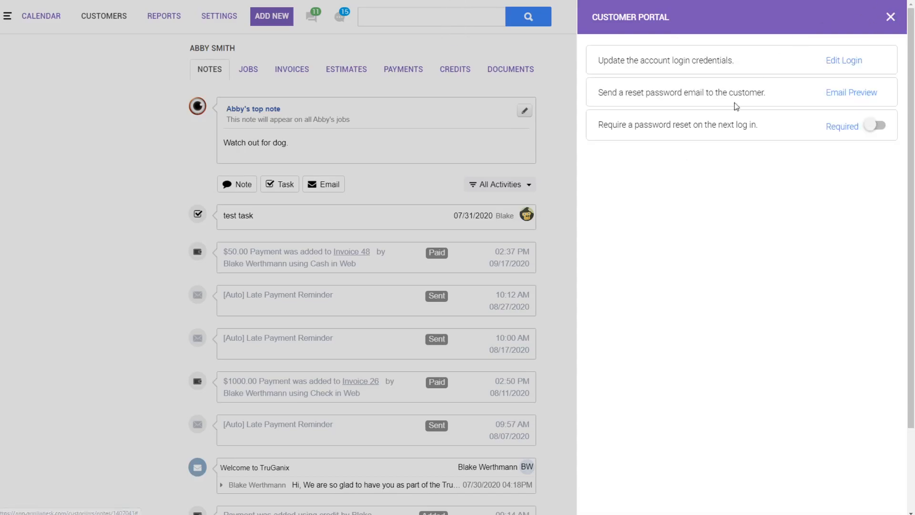
pyautogui.click(890, 17)
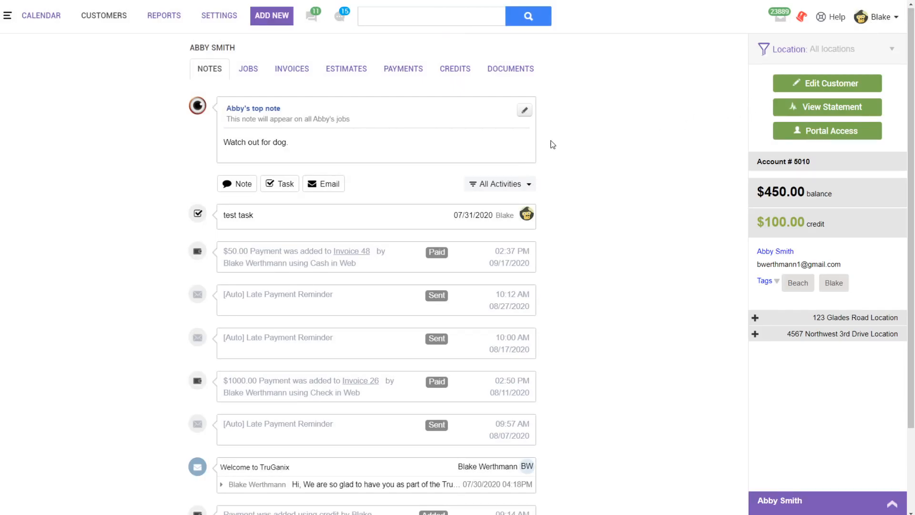
# Switch to the Customer Portal page in full screen and log in with the prefilled customer credentials
pyautogui.press('F11')
pyautogui.click(404, 9)
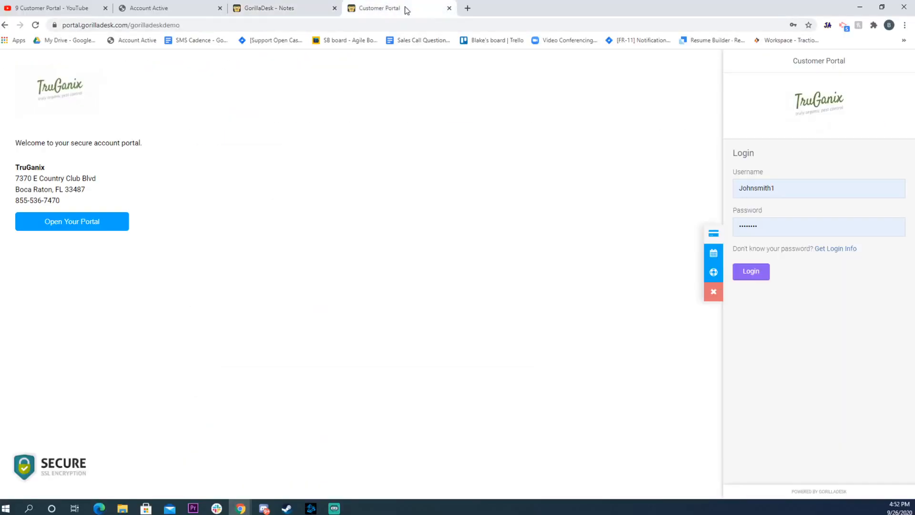
pyautogui.press('F11')
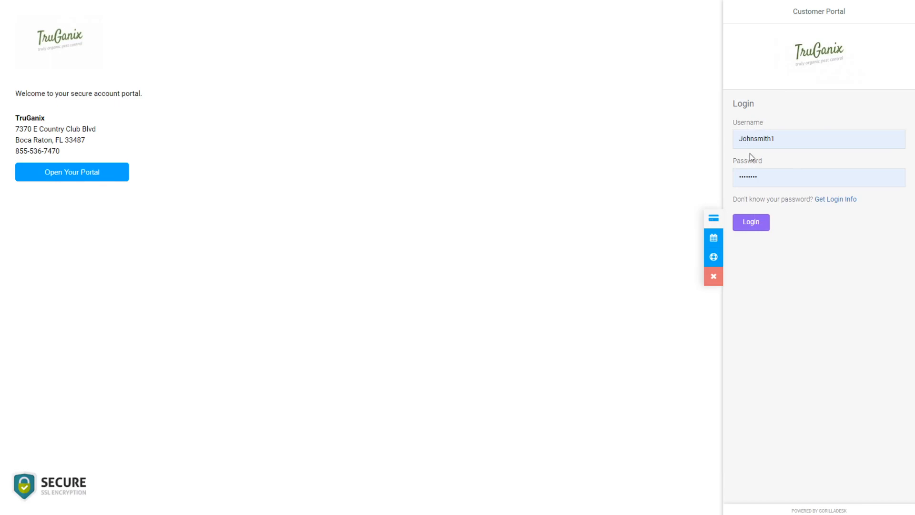
pyautogui.click(755, 225)
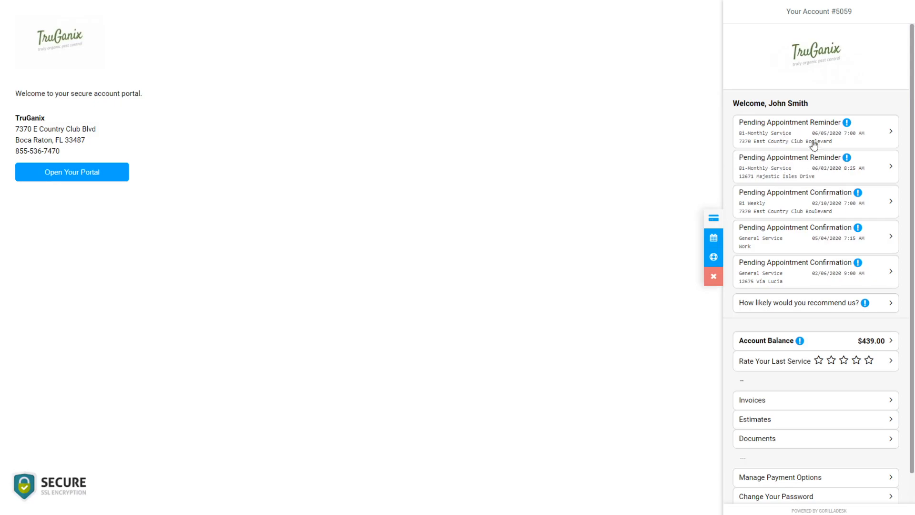
# View the reschedule form of the 06/05/2020 appointment reminder and the options of the 02/10/2020 appointment confirmation, returning to the account overview
pyautogui.click(887, 133)
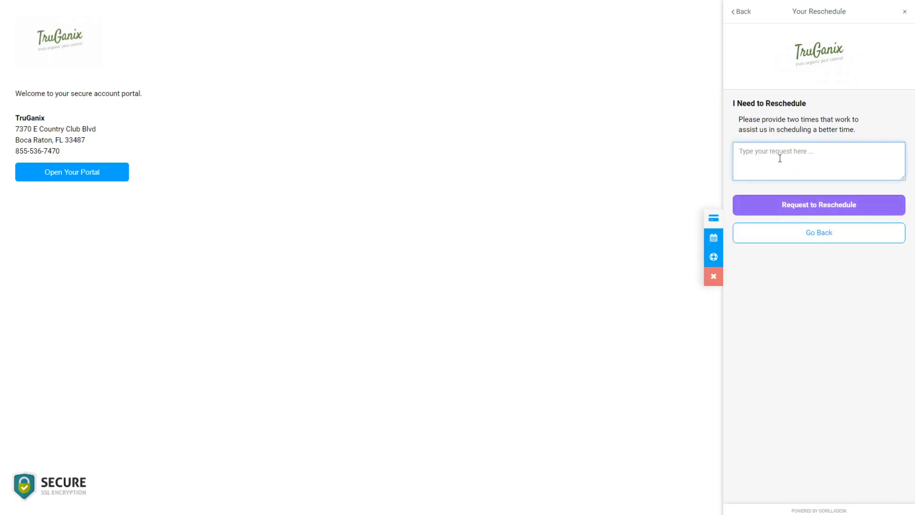
pyautogui.click(747, 17)
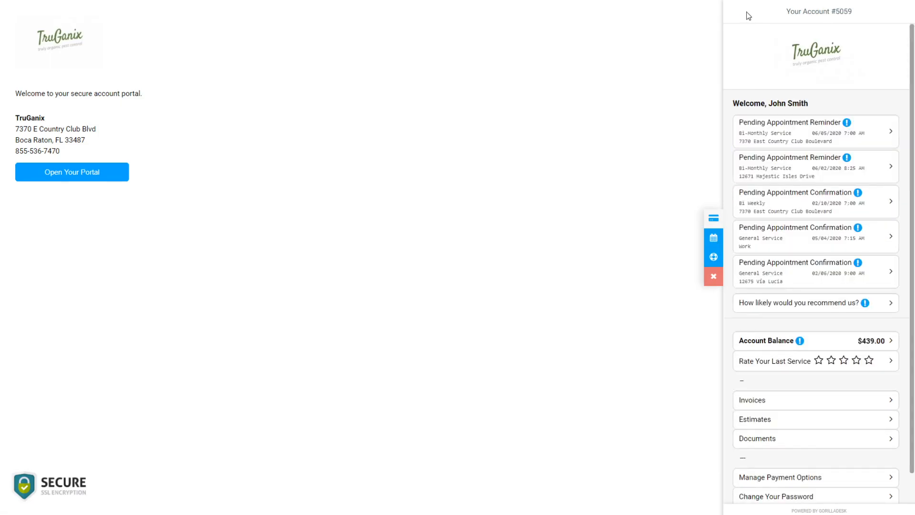
pyautogui.click(815, 203)
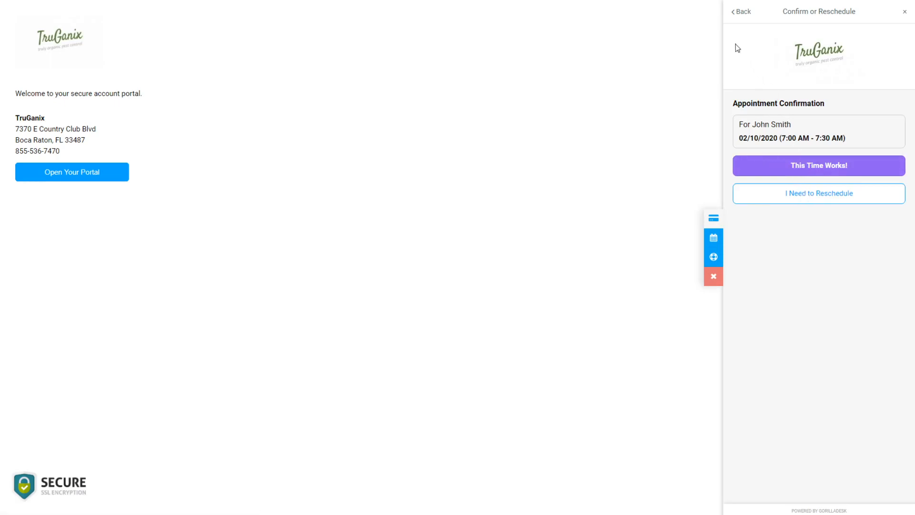
pyautogui.click(739, 17)
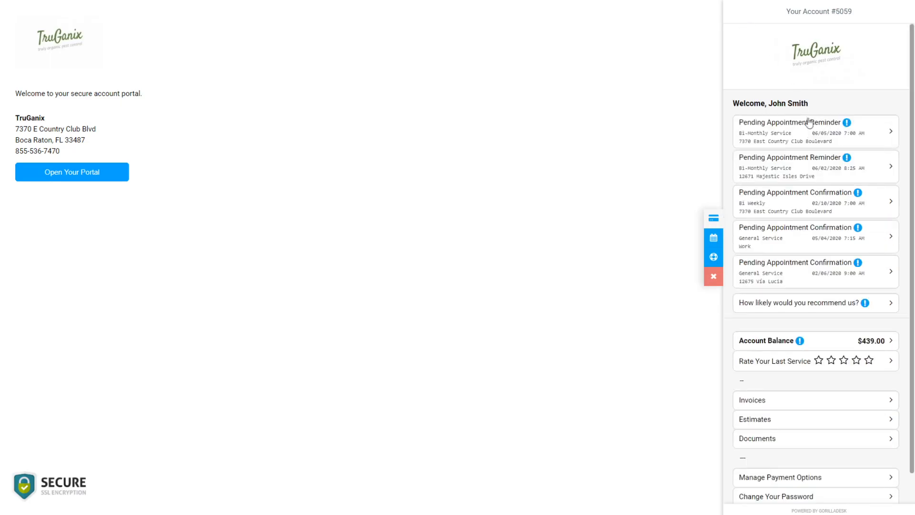
# View the recommendation rating question in the portal and return to the account overview without choosing a score
pyautogui.scroll(-1, 814, 107)
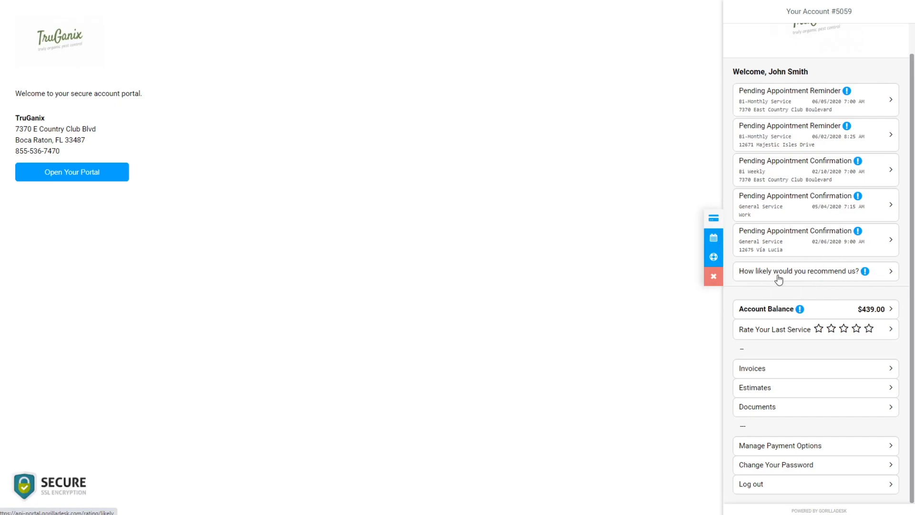
pyautogui.click(882, 272)
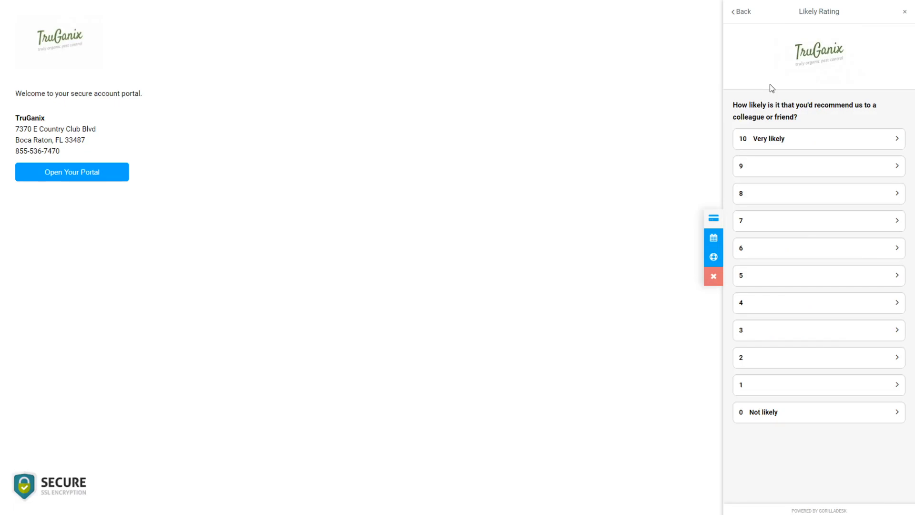
pyautogui.click(743, 12)
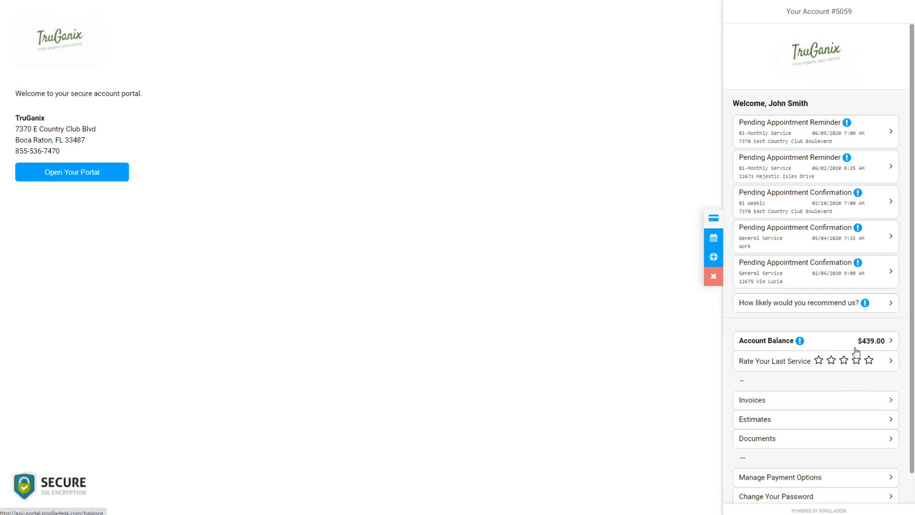
# Examine the account balance and the new card payment form for the 08/25/2020 Bi-Monthly Service invoice, returning to the open invoices without paying
pyautogui.click(883, 341)
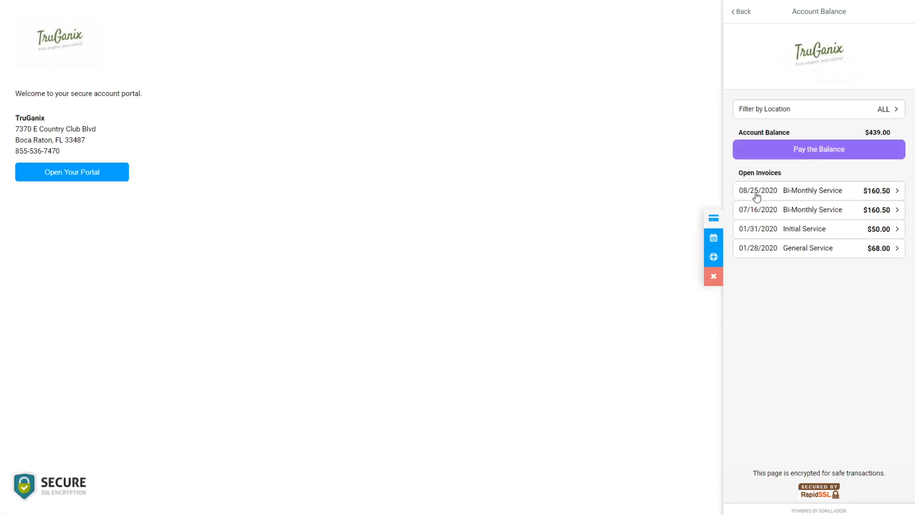
pyautogui.click(881, 192)
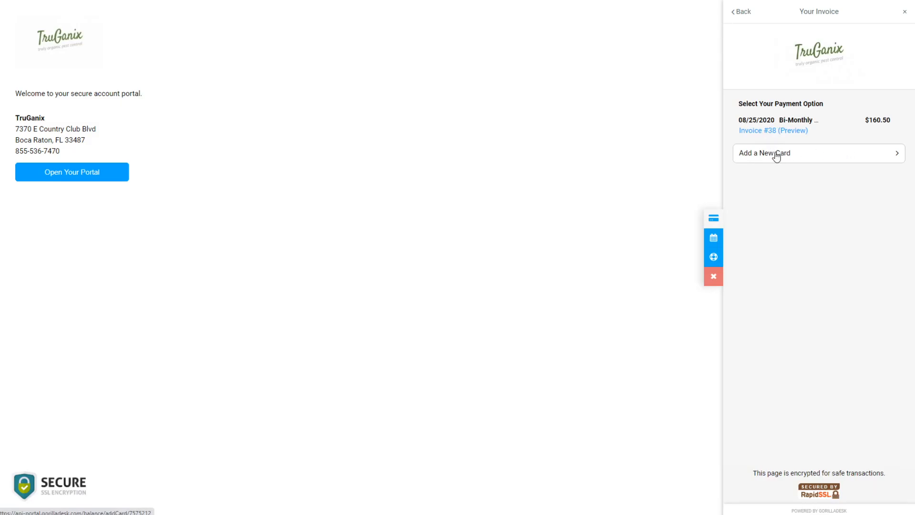
pyautogui.click(743, 15)
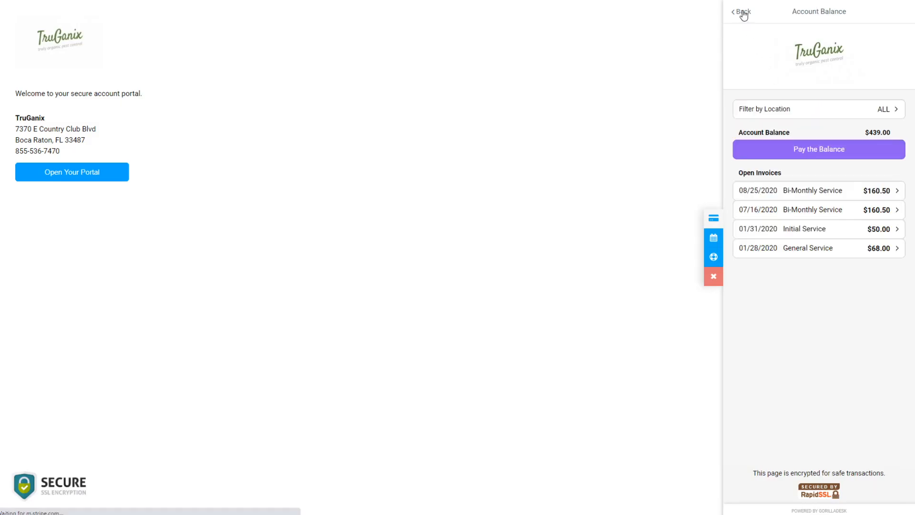
pyautogui.click(884, 193)
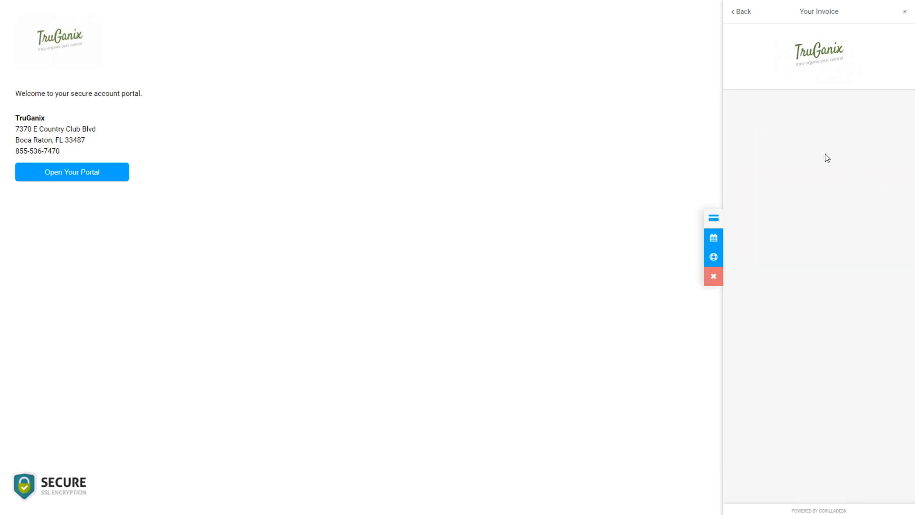
pyautogui.click(805, 154)
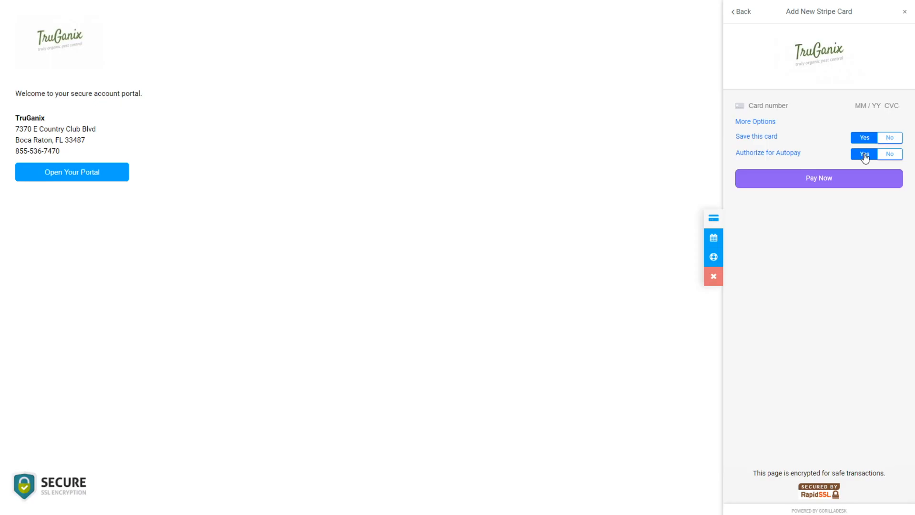
pyautogui.click(746, 14)
pyautogui.click(745, 12)
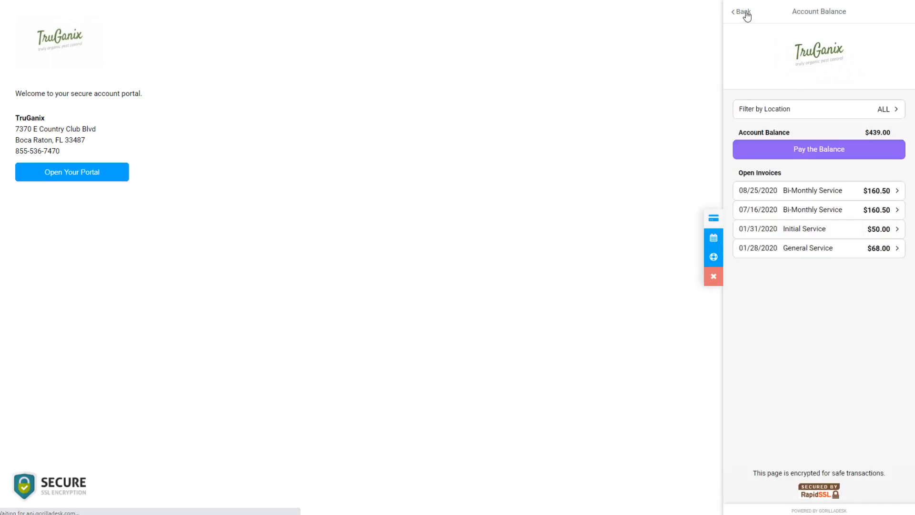
# View the location filter for the account balance, cancel it, and return to the account overview
pyautogui.click(889, 111)
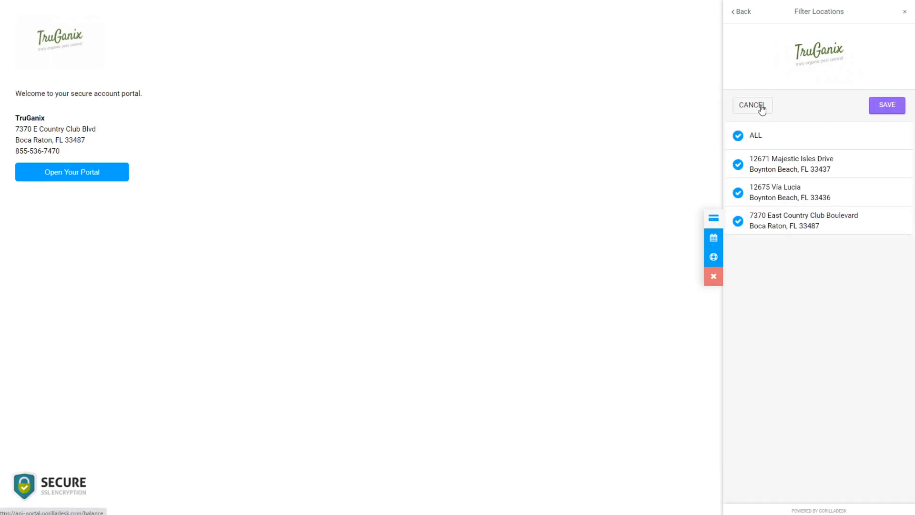
pyautogui.click(761, 109)
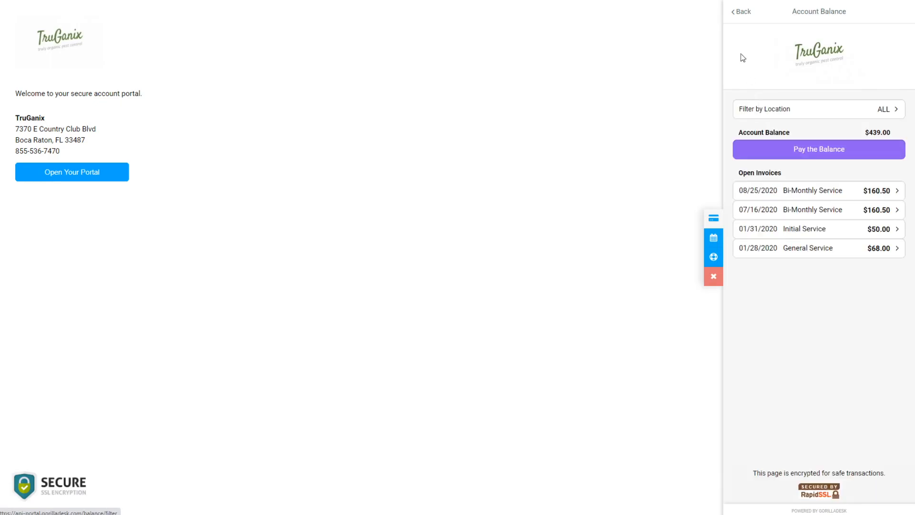
pyautogui.click(745, 17)
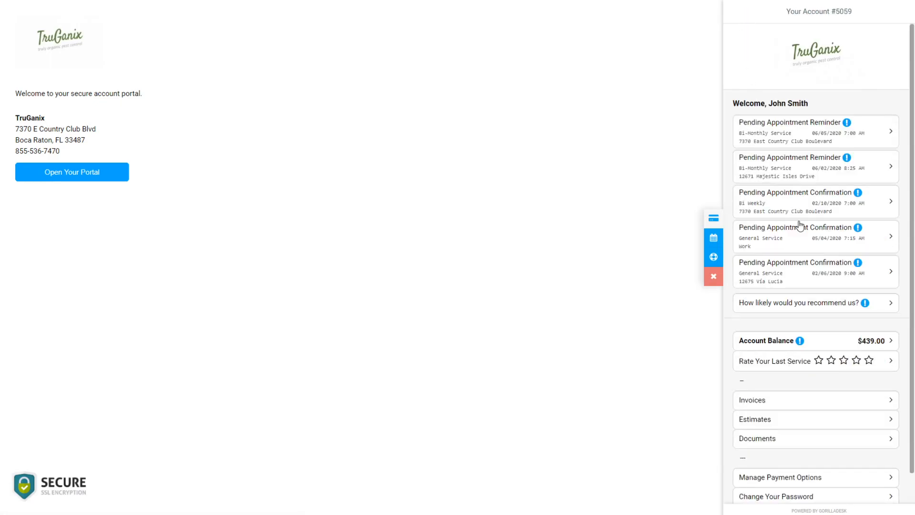
# View the details of the Bi Weekly estimate in the portal and return to the account overview
pyautogui.scroll(-1, 798, 225)
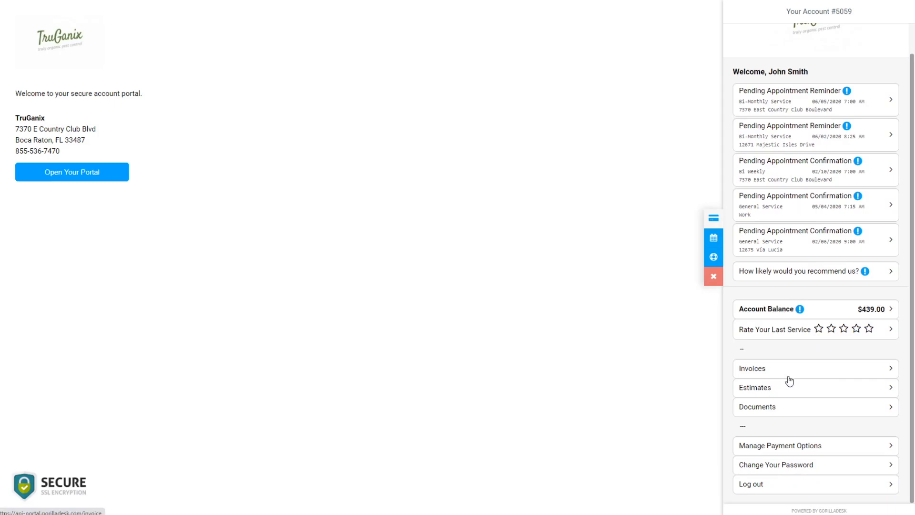
pyautogui.click(875, 392)
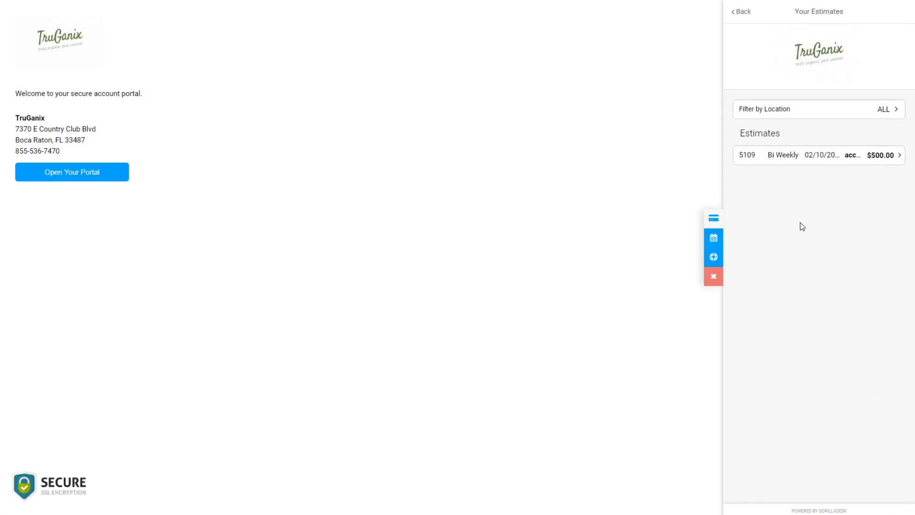
pyautogui.click(818, 160)
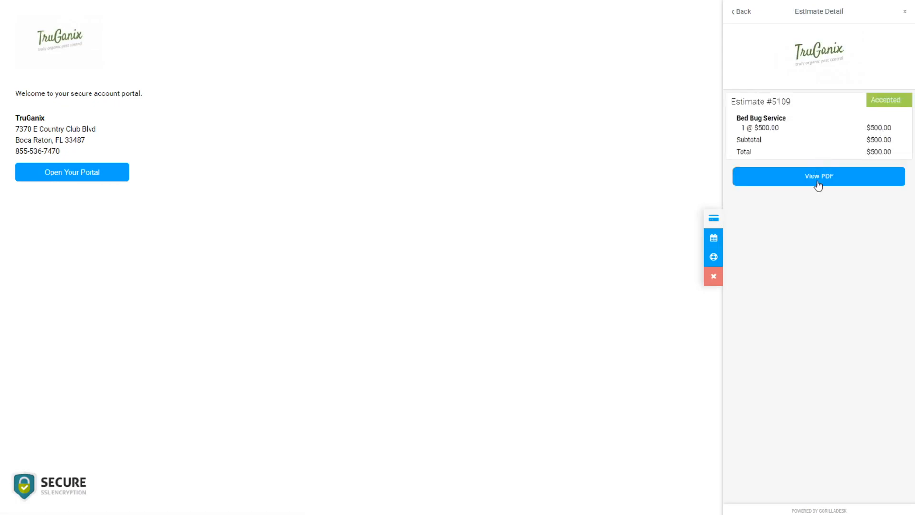
pyautogui.click(741, 16)
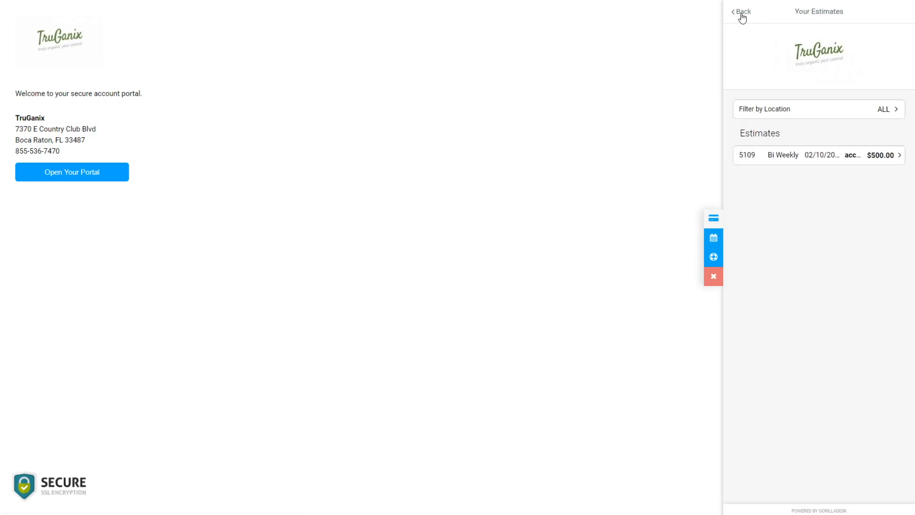
pyautogui.click(741, 16)
# Open the signed Pest Control Service Agreement from the portal's documents, read through the PDF, and return to the account overview
pyautogui.scroll(-1, 852, 307)
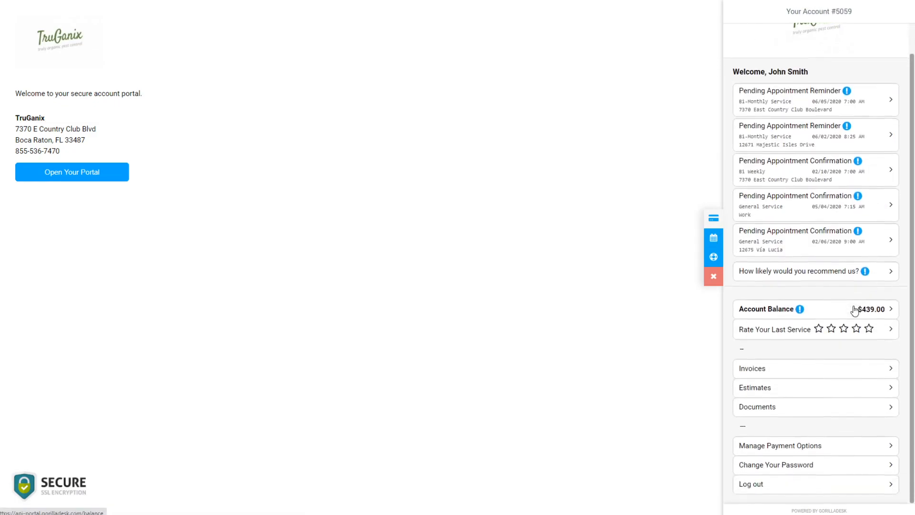
pyautogui.click(760, 408)
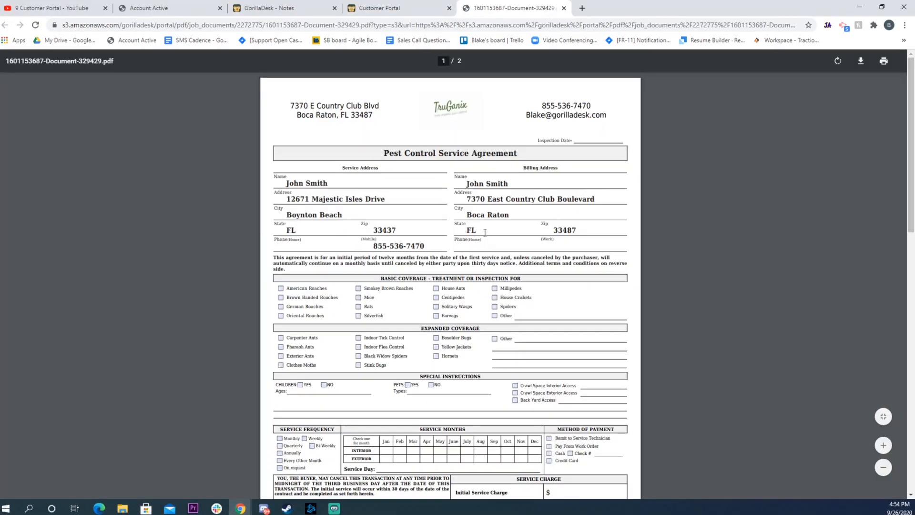
pyautogui.scroll(-6, 485, 232)
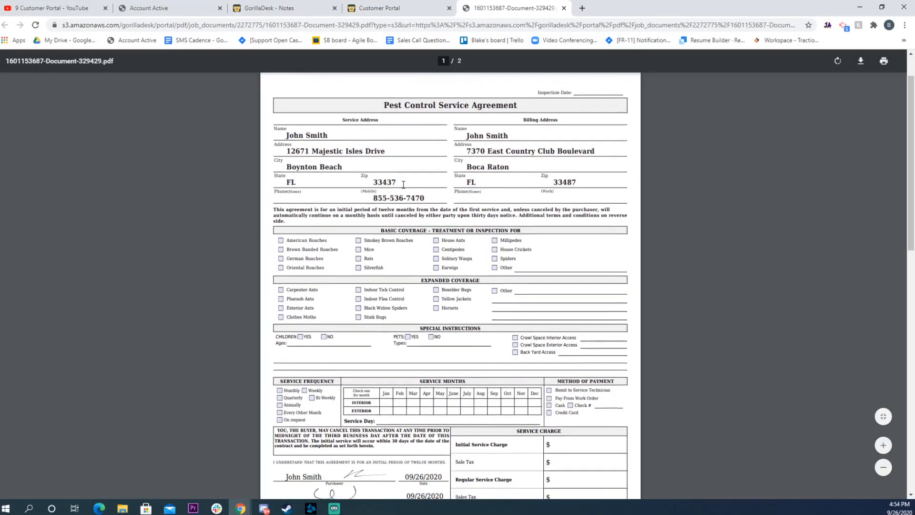
pyautogui.scroll(3, 437, 233)
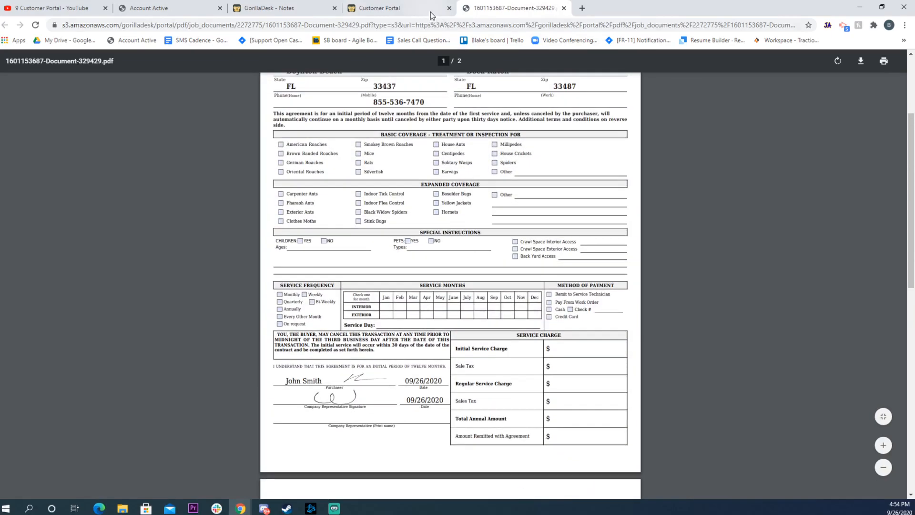
pyautogui.click(420, 11)
pyautogui.press('F11')
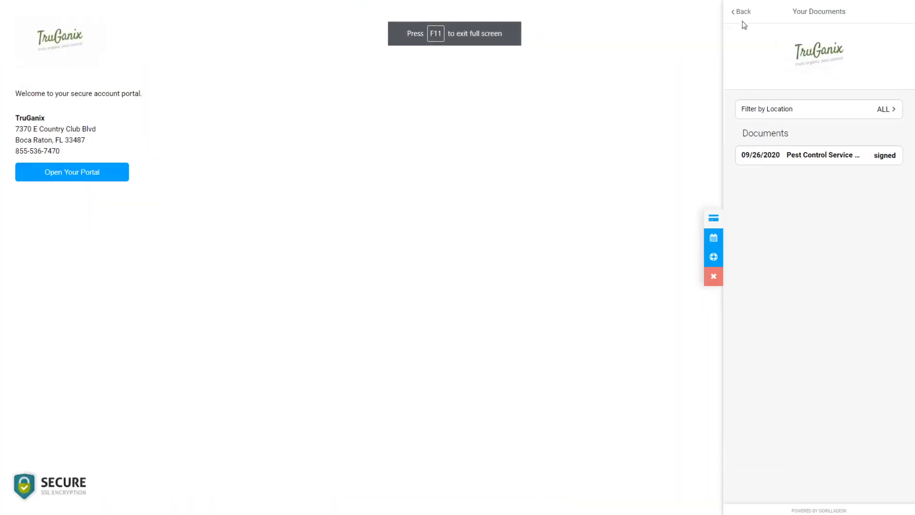
pyautogui.click(743, 13)
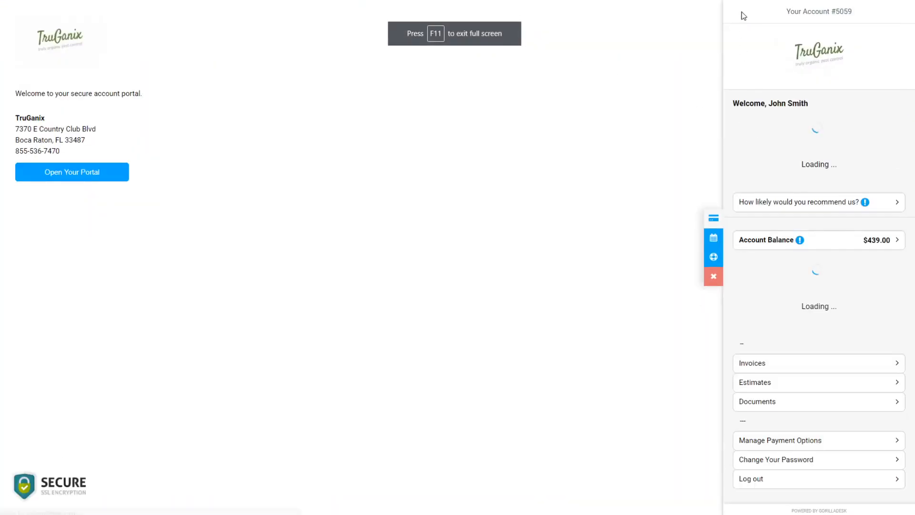
# View the portal's payment options page, where a new card can be added, and return to the account overview
pyautogui.scroll(-1, 862, 257)
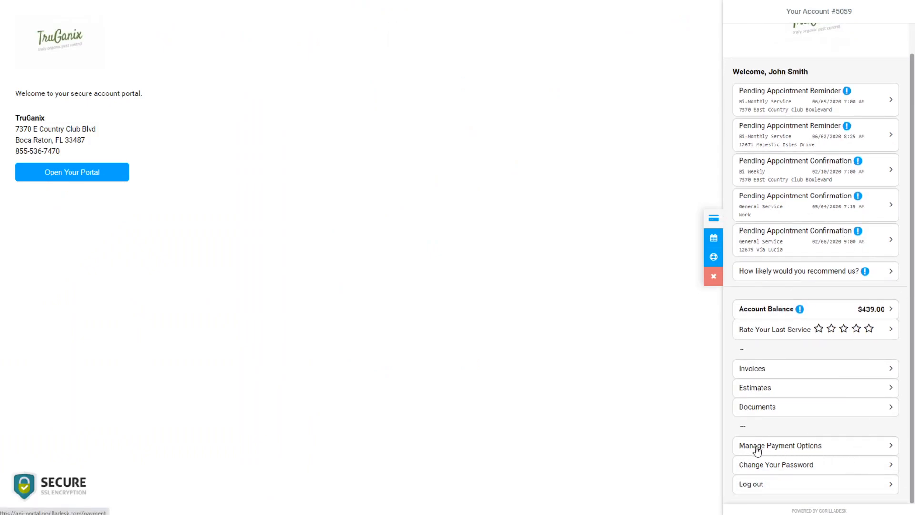
pyautogui.click(883, 449)
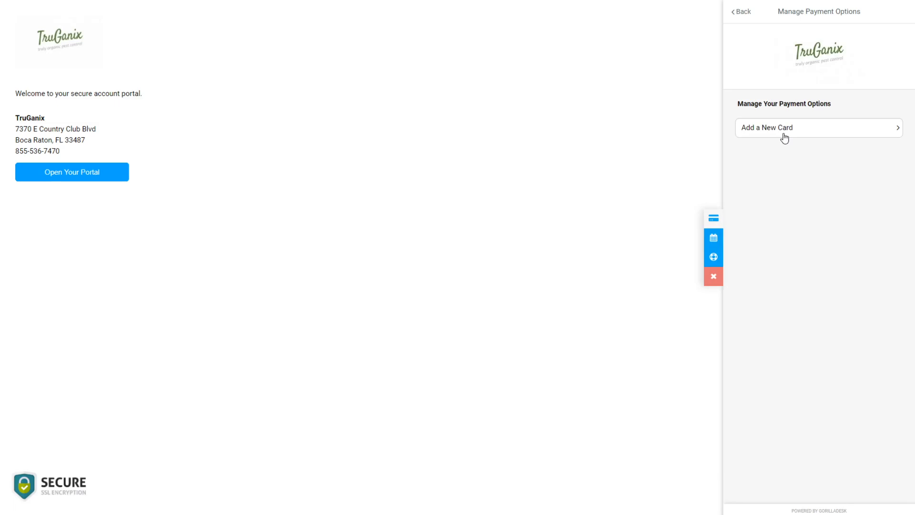
pyautogui.click(743, 12)
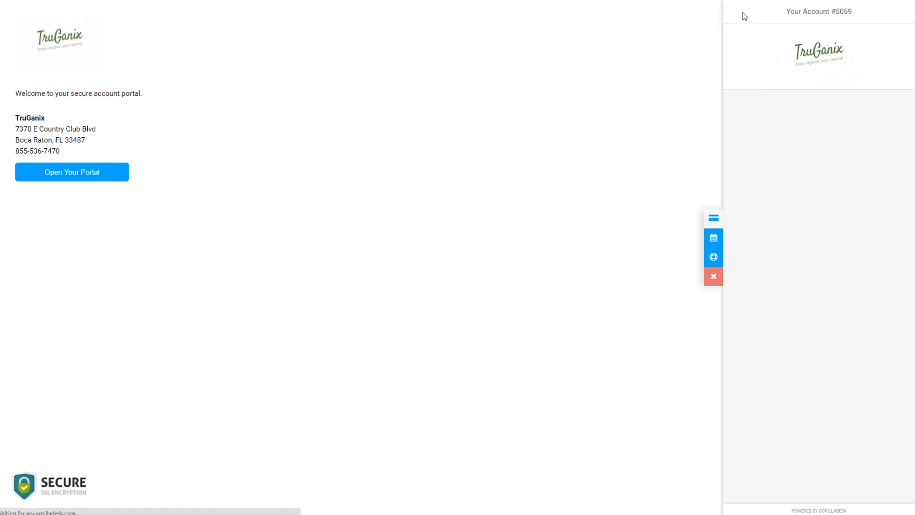
# Open the portal's form for changing the account password and look over its username and password fields
pyautogui.scroll(-1, 852, 334)
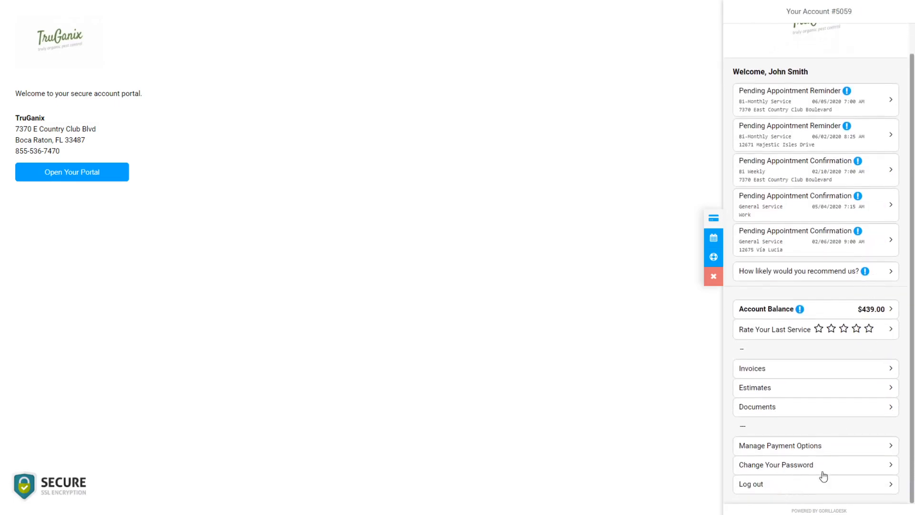
pyautogui.click(853, 475)
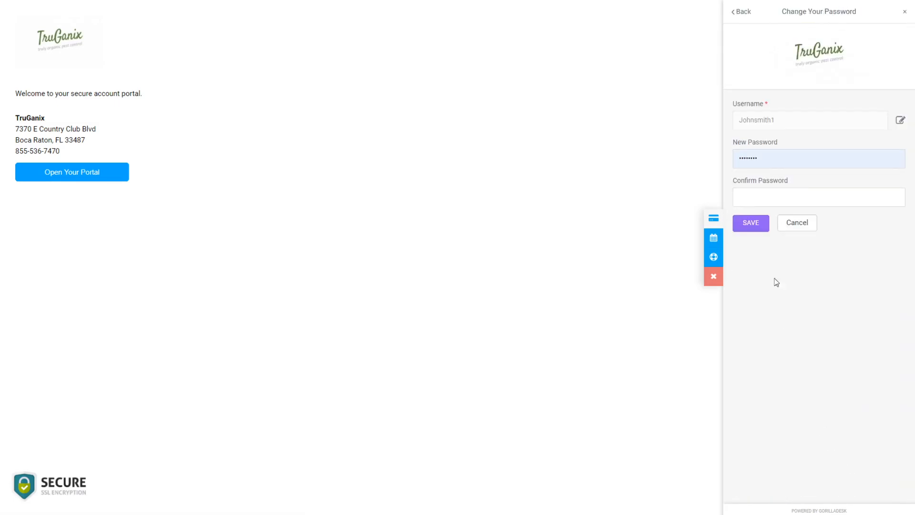
# View the bookable services and the contact form with its help message field, then return to the account overview without sending anything
pyautogui.click(713, 240)
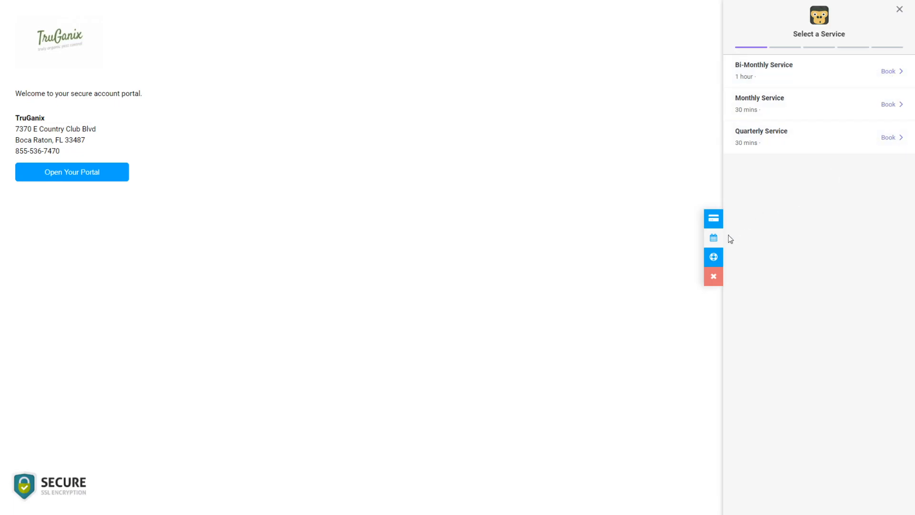
pyautogui.click(714, 257)
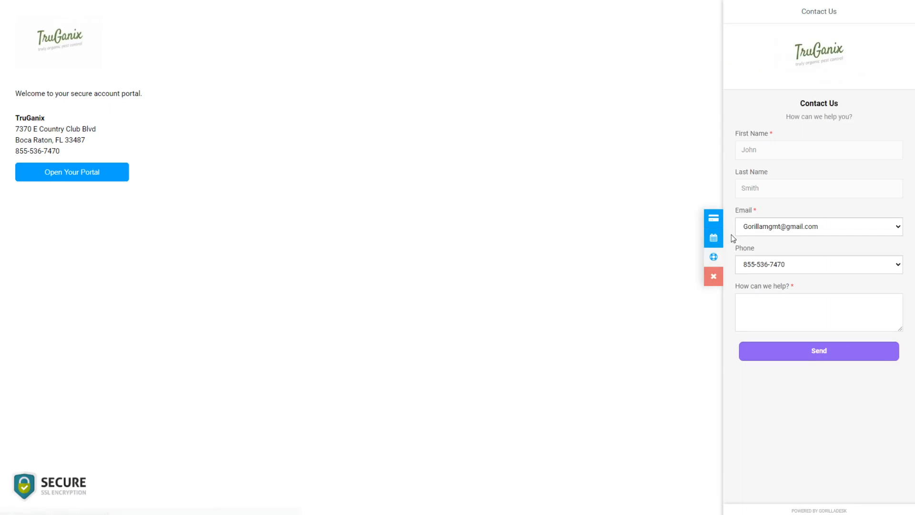
pyautogui.click(781, 309)
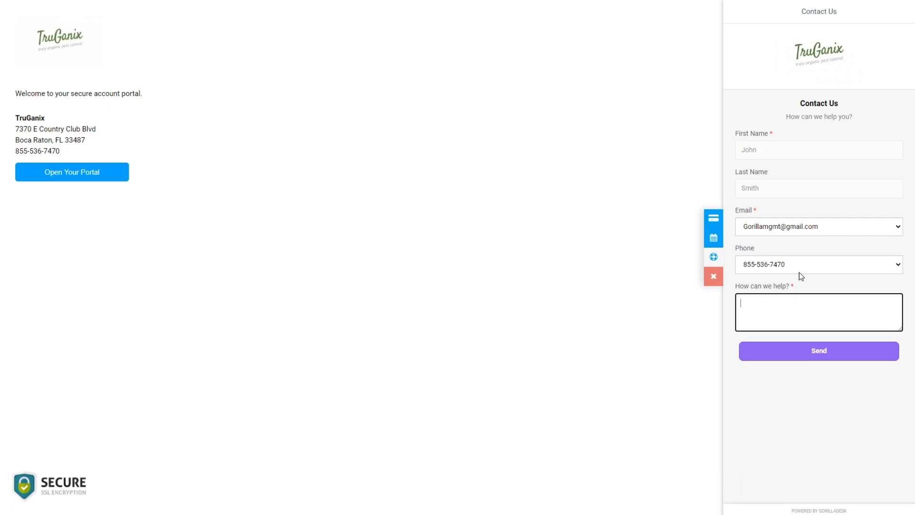
pyautogui.click(713, 218)
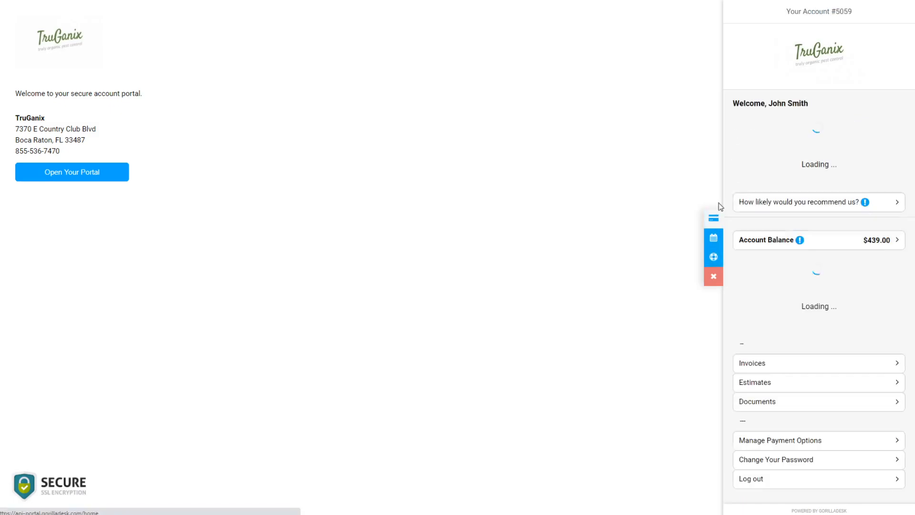